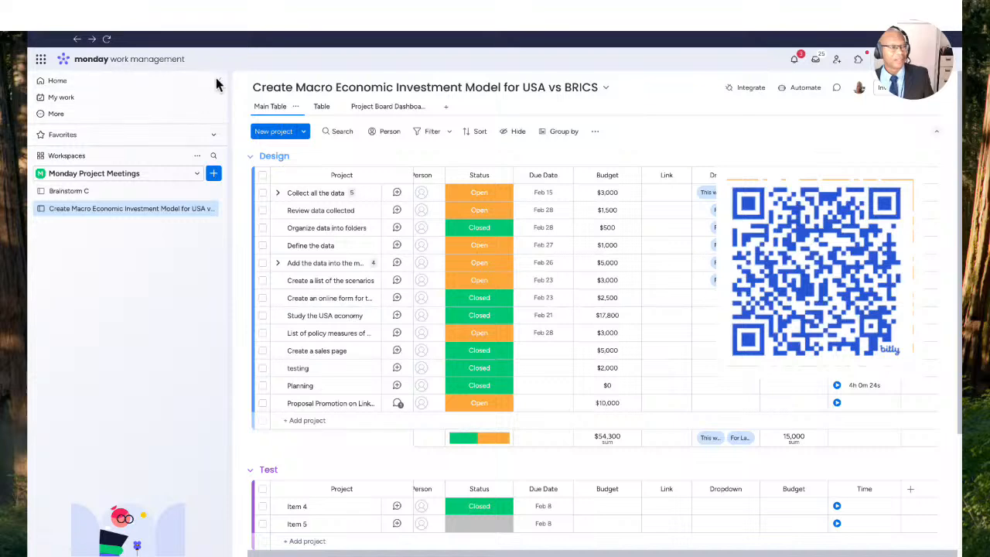
- Hide the workspace sidebar and collapse the Design and Test groups on the board
left_click(218, 78)
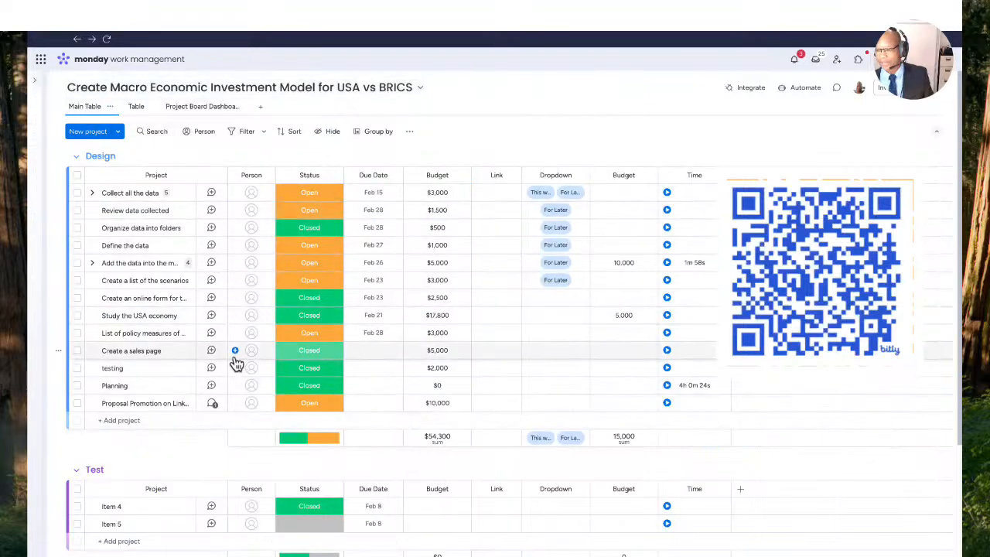
scroll(304, 333, "down", 3)
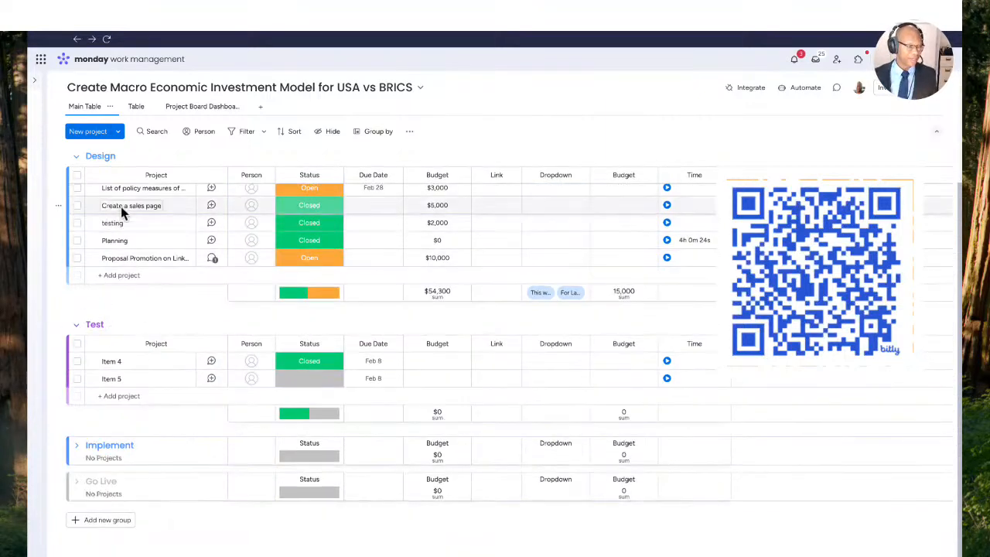
left_click(77, 156)
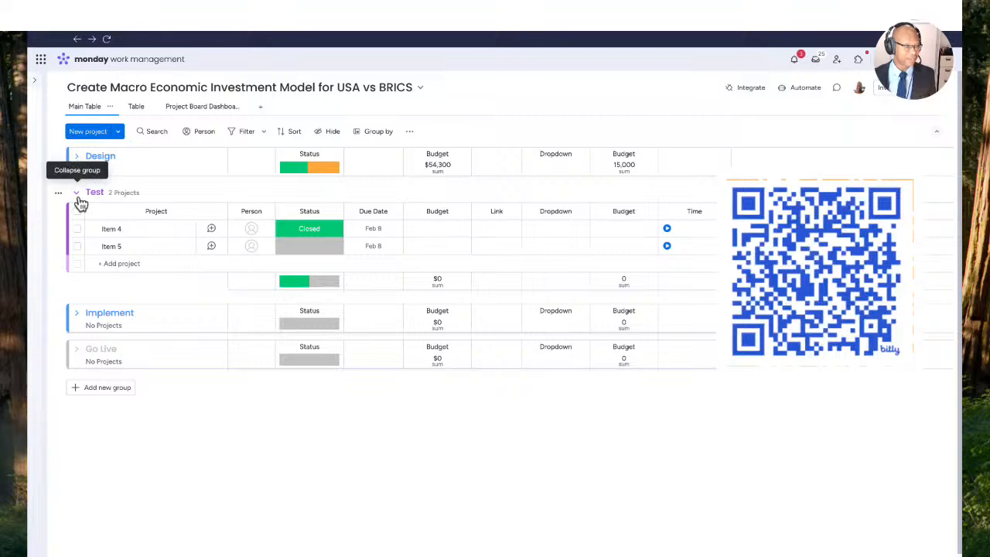
left_click(76, 194)
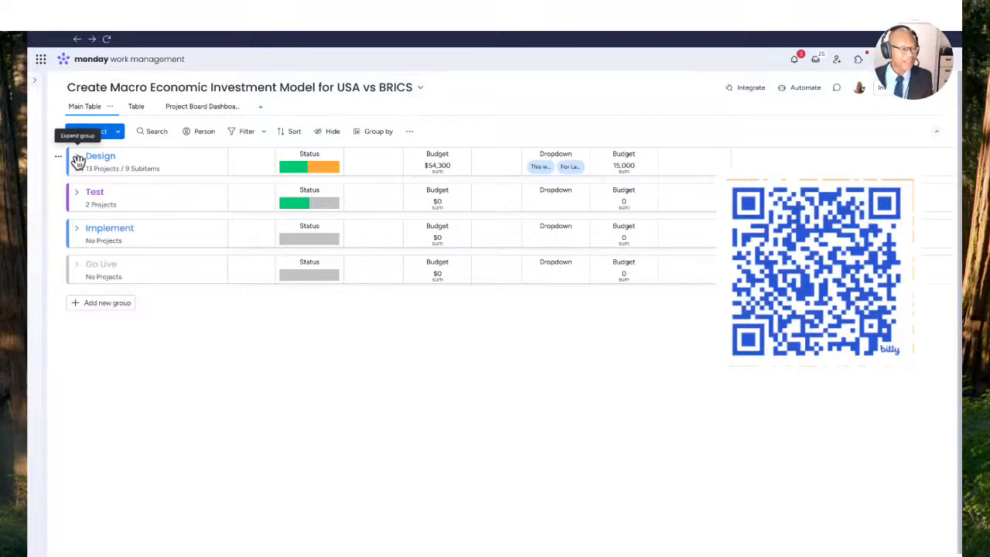
mouse_move(160, 191)
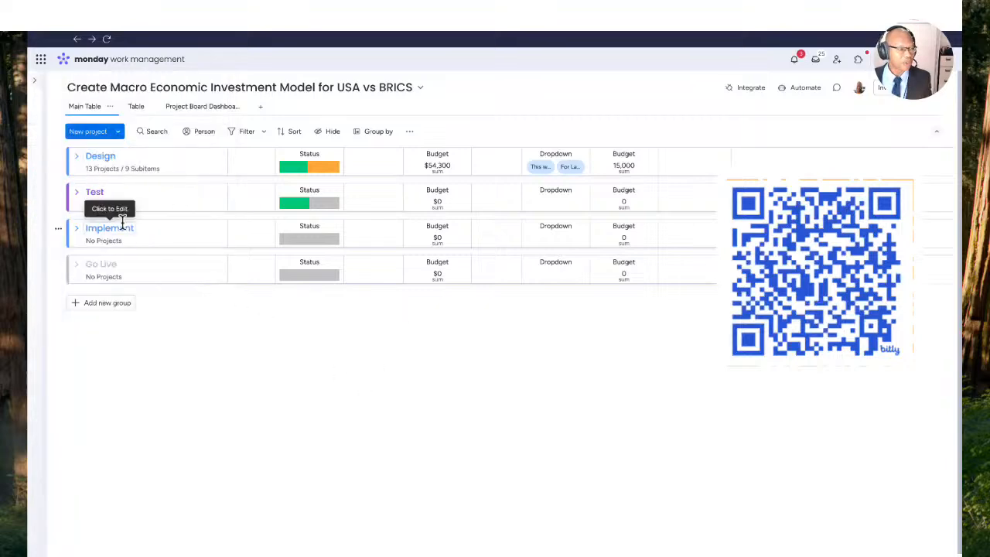
- Expand the Design group and add a new project named "Create Database" at its end
left_click(76, 159)
left_click(122, 422)
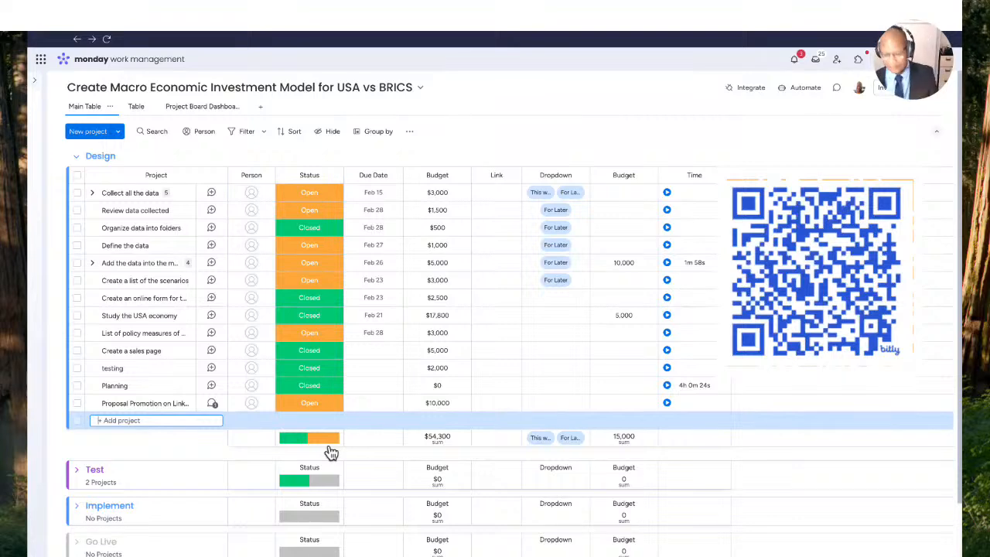
type("Ceate")
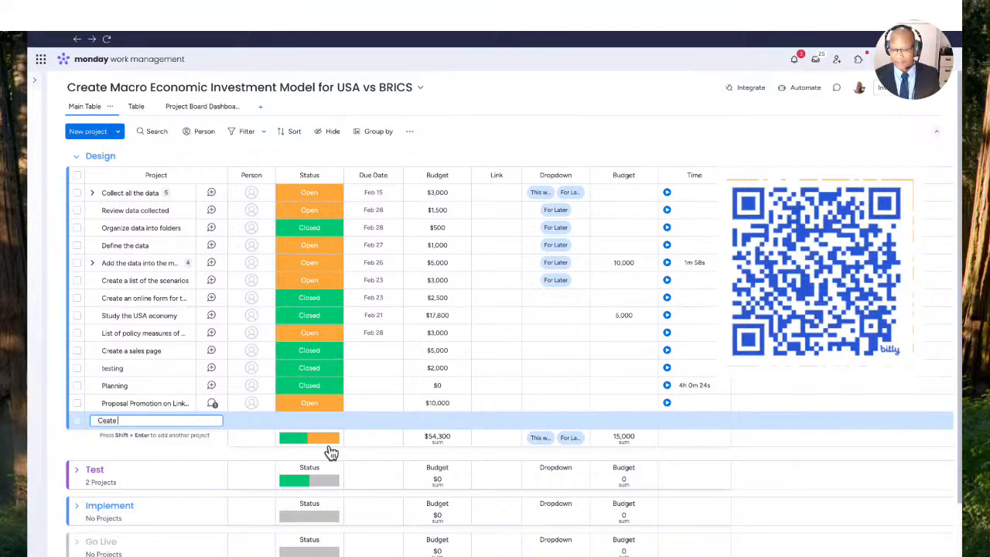
type("re")
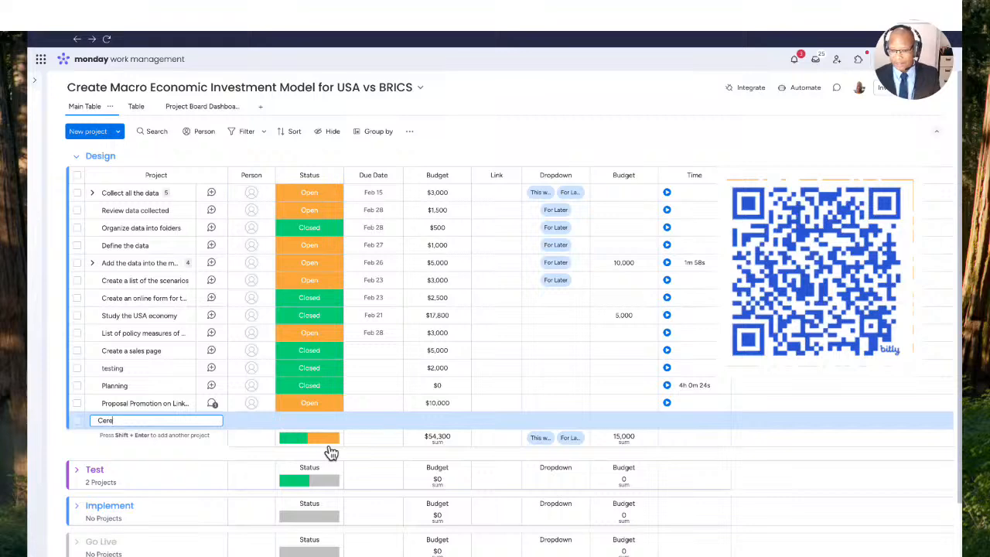
type("reat")
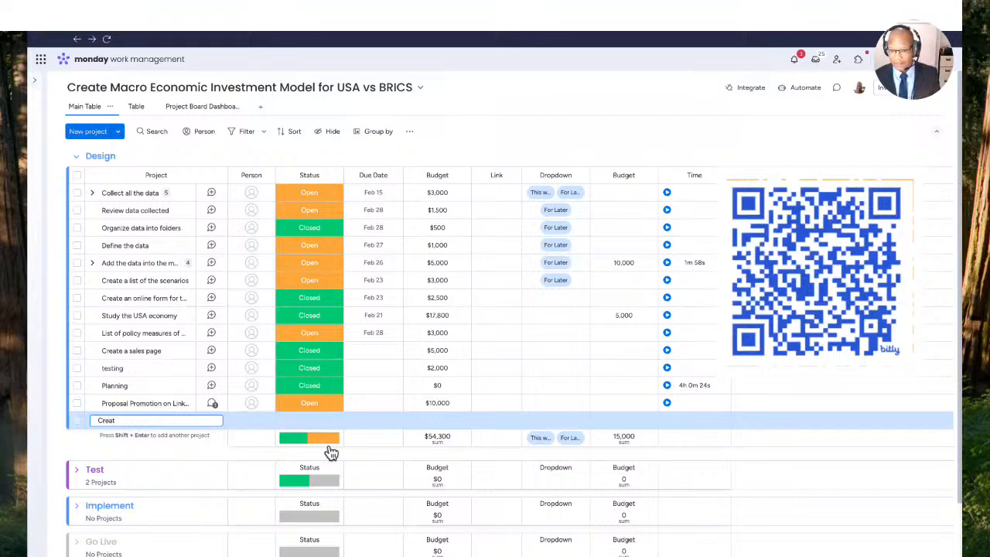
type("e Database")
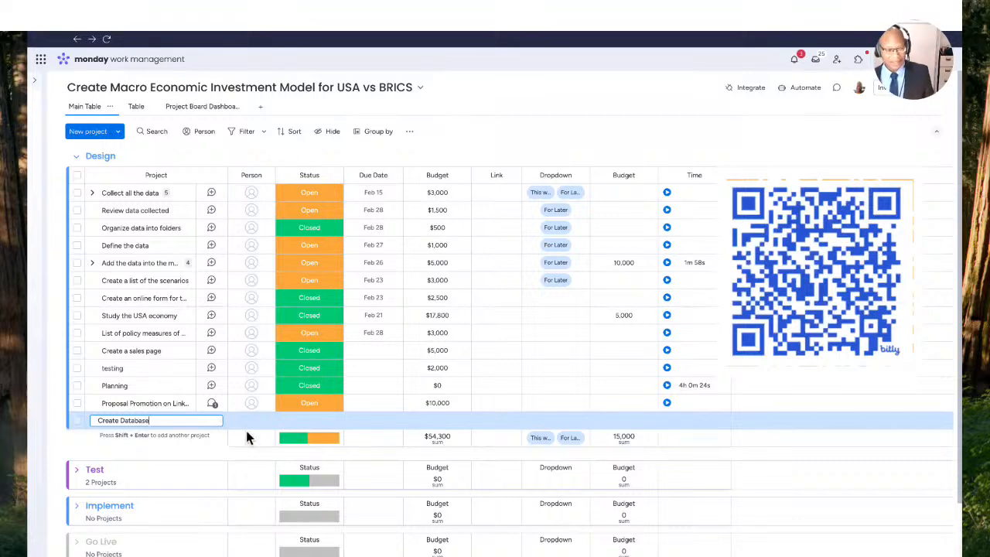
key("Return")
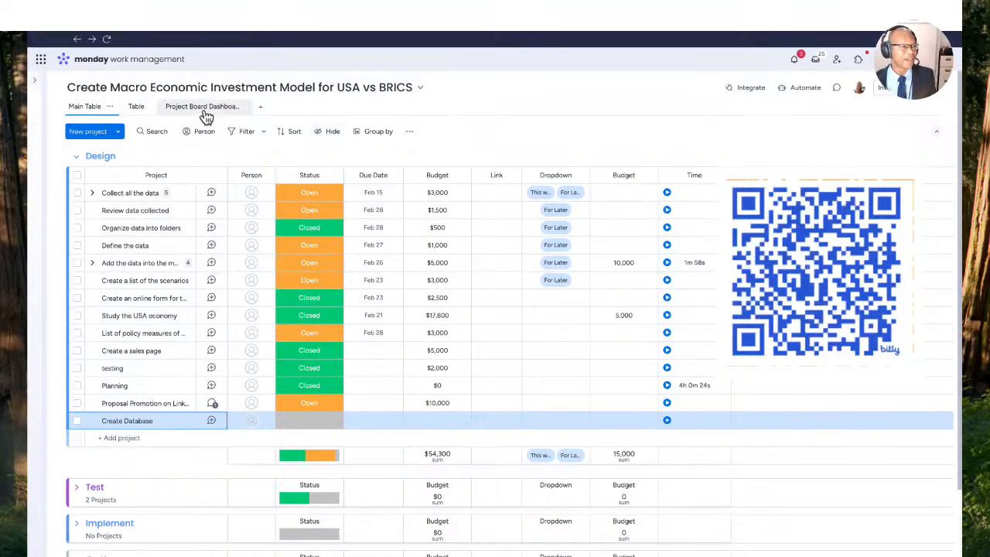
- Examine the project board dashboard's budget, task status, timeline and battery widgets, and return to the main table
left_click(205, 109)
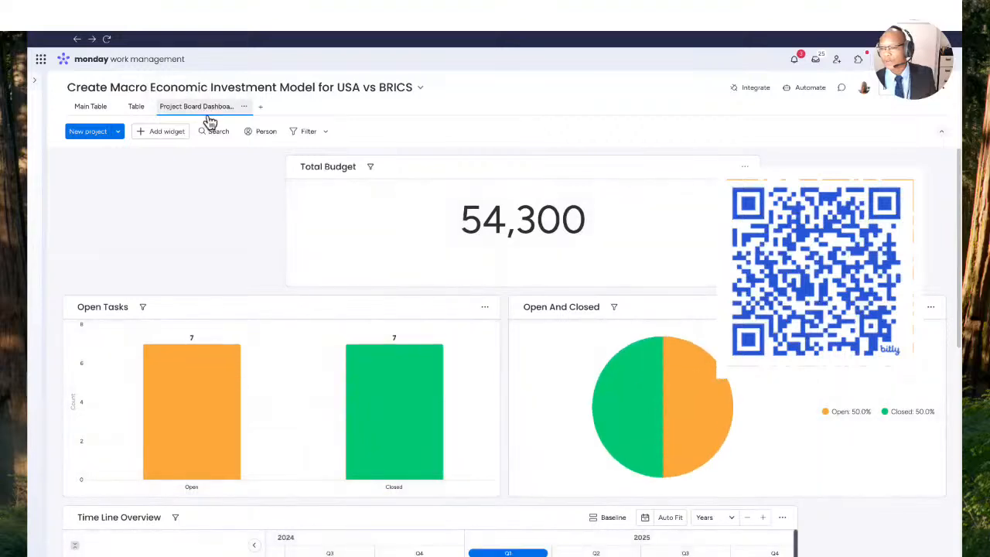
scroll(609, 309, "down", 5)
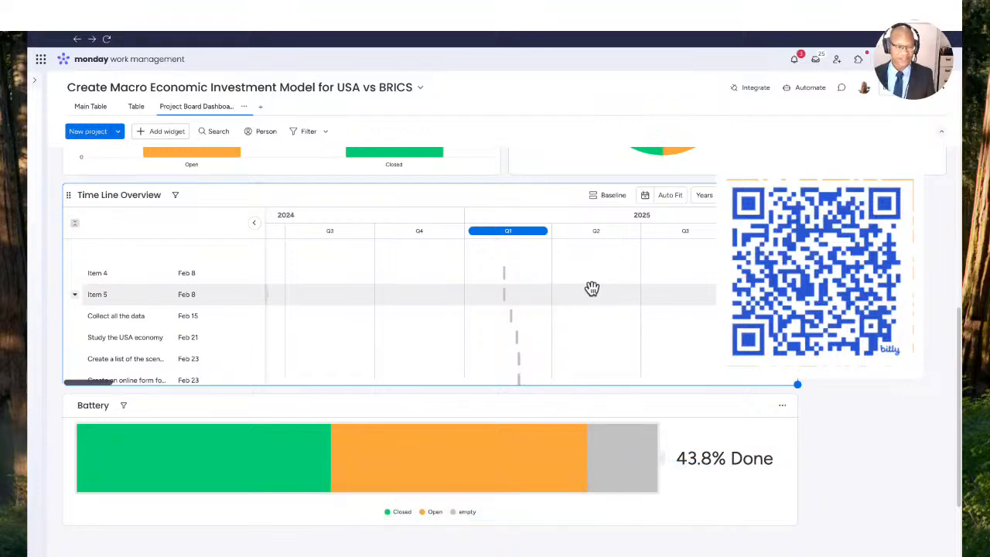
scroll(503, 282, "down", 5)
scroll(521, 172, "up", 4)
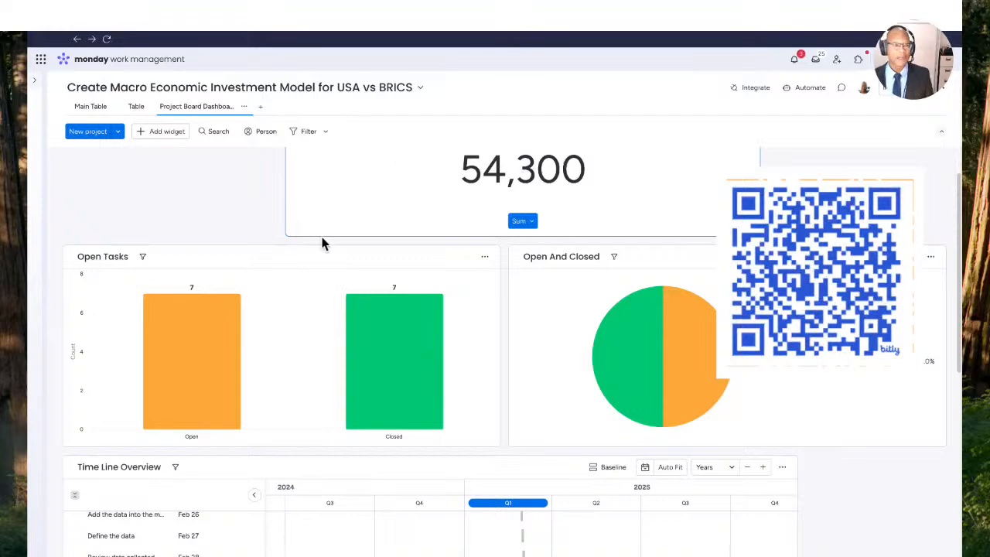
left_click(91, 106)
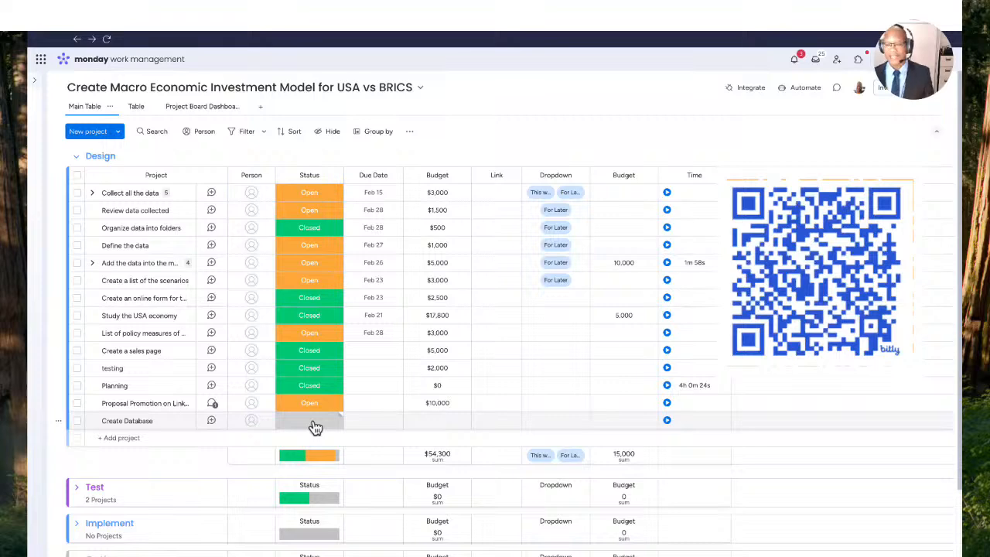
scroll(315, 457, "down", 1)
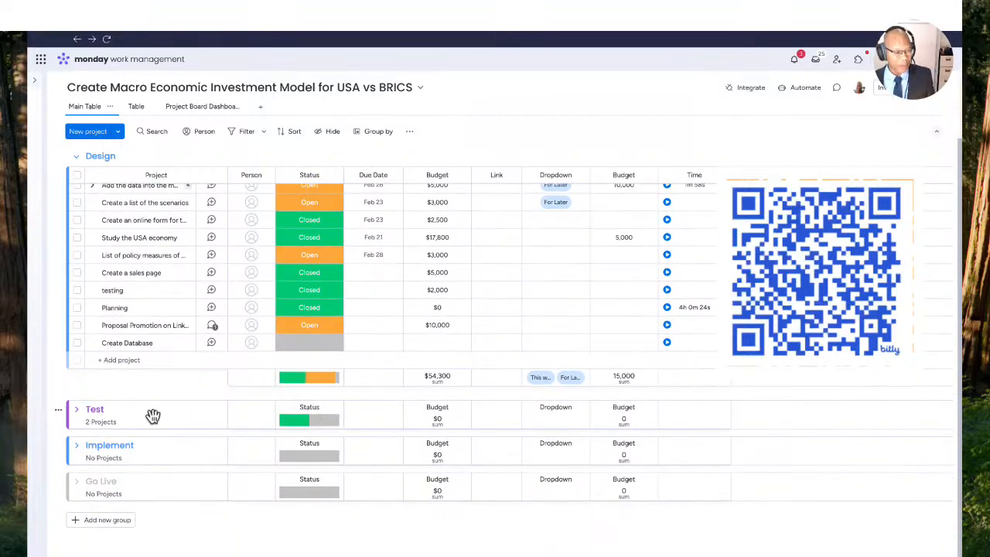
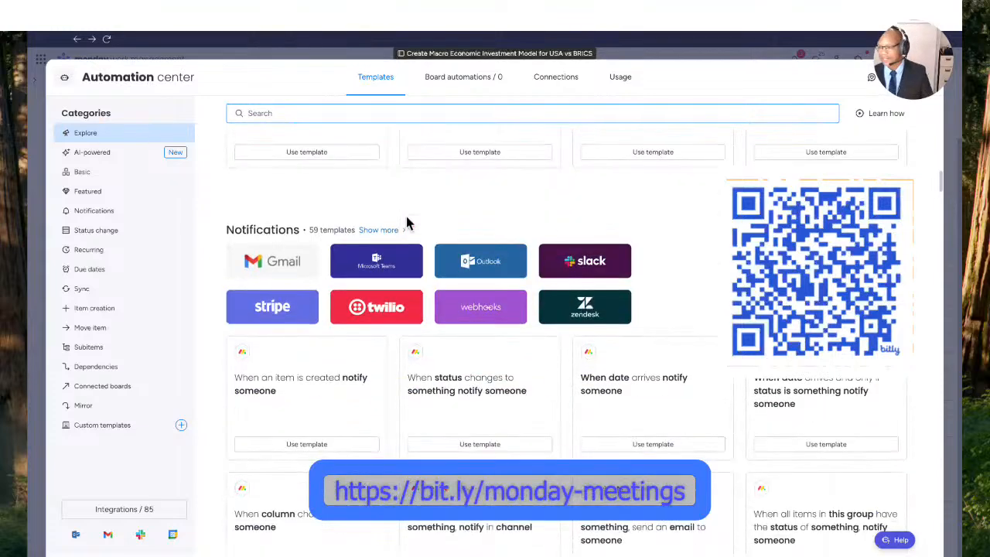
scroll(406, 213, "down", 5)
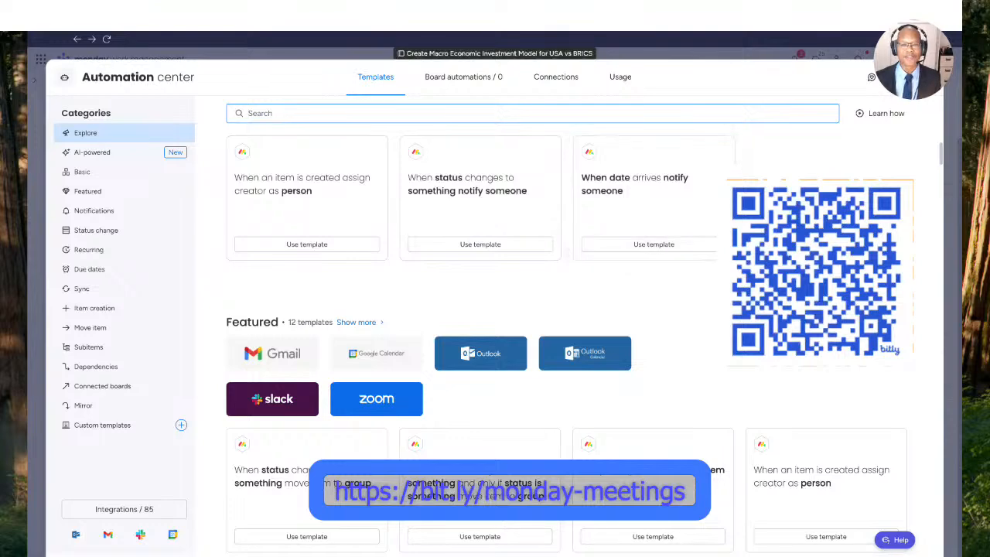
- Browse the Basic, Featured and Notifications automation templates, and search the templates for "status"
scroll(595, 202, "down", 3)
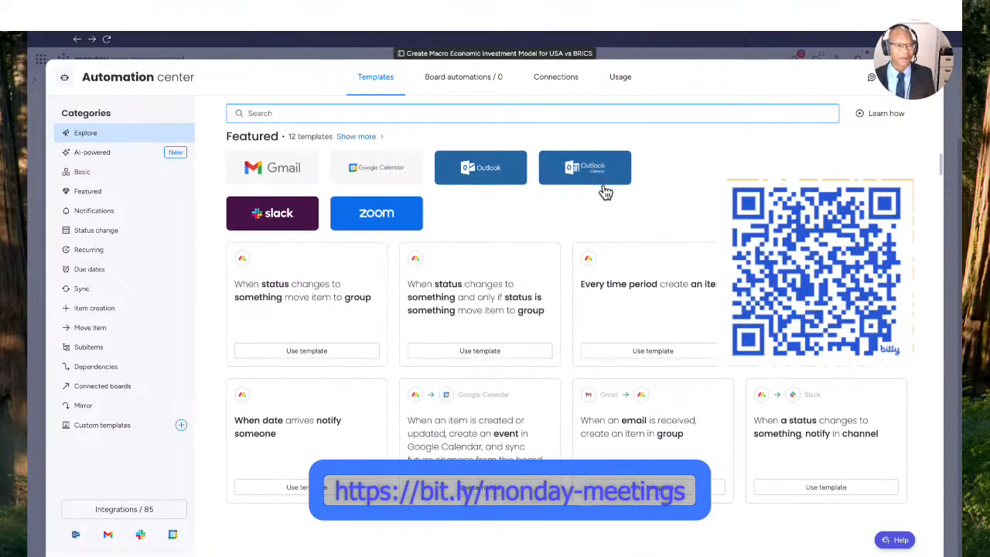
scroll(605, 191, "down", 3)
scroll(604, 193, "down", 1)
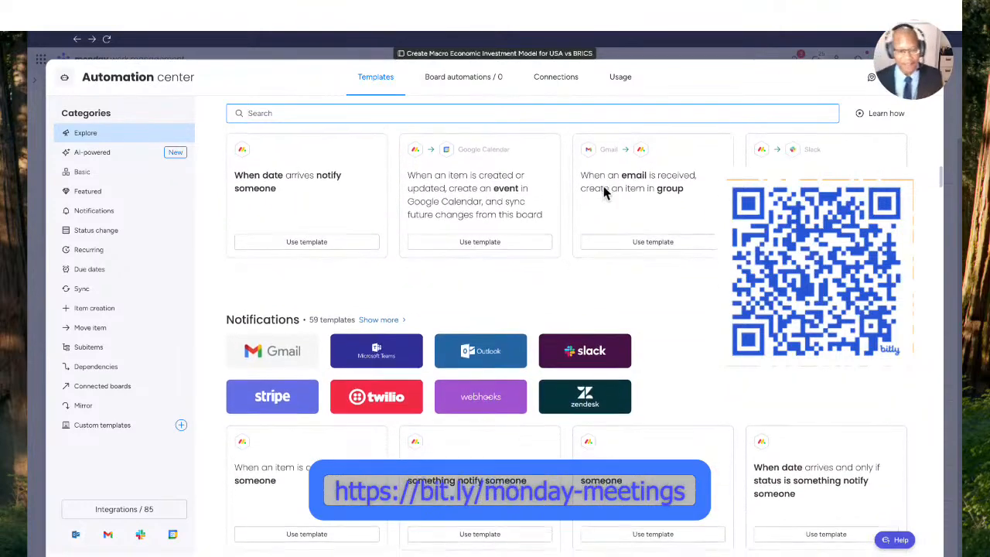
scroll(604, 195, "up", 5)
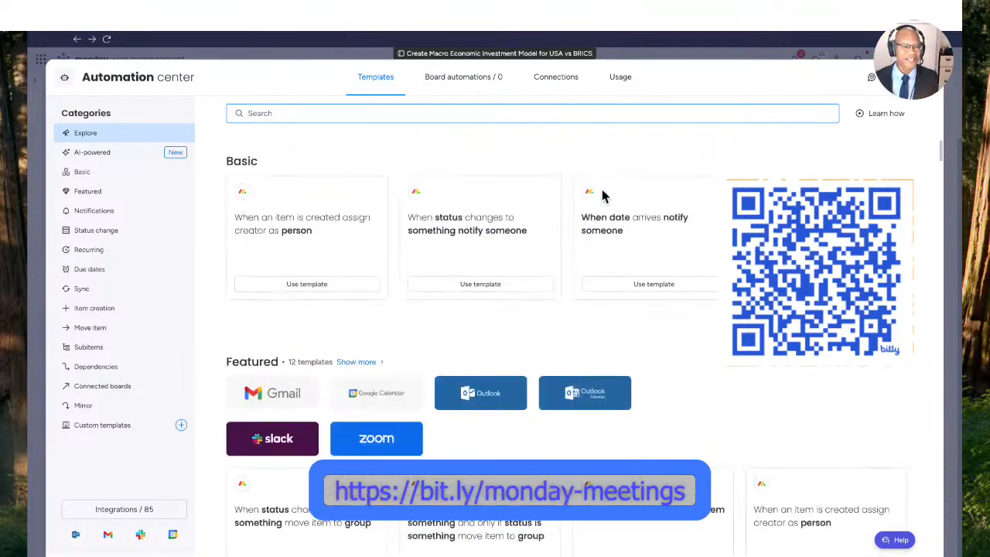
scroll(603, 197, "up", 2)
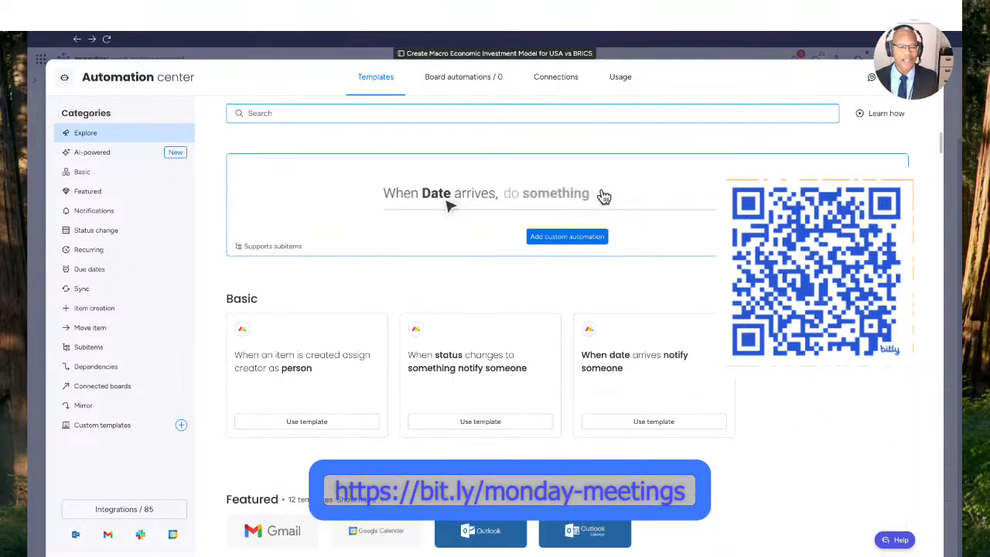
left_click(284, 113)
type("sta")
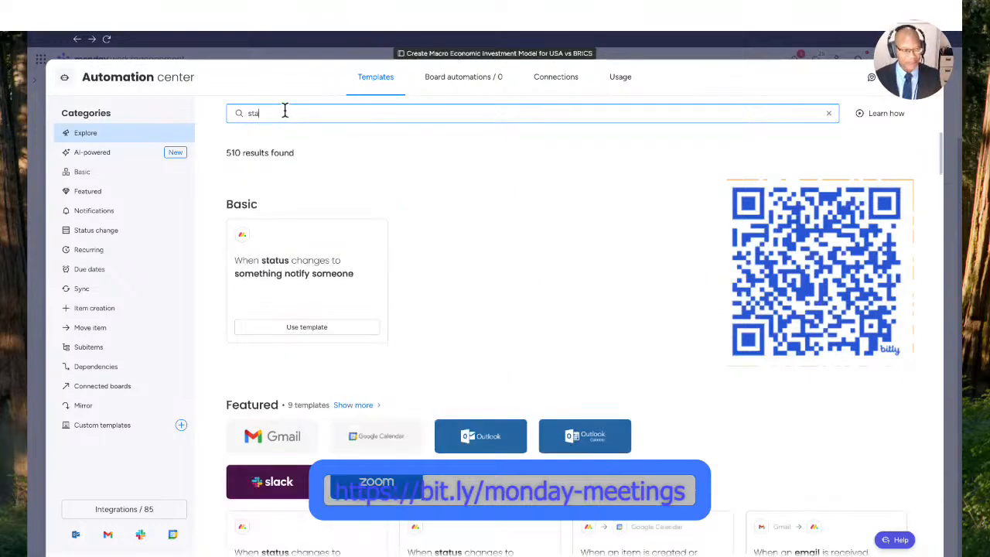
type("tus")
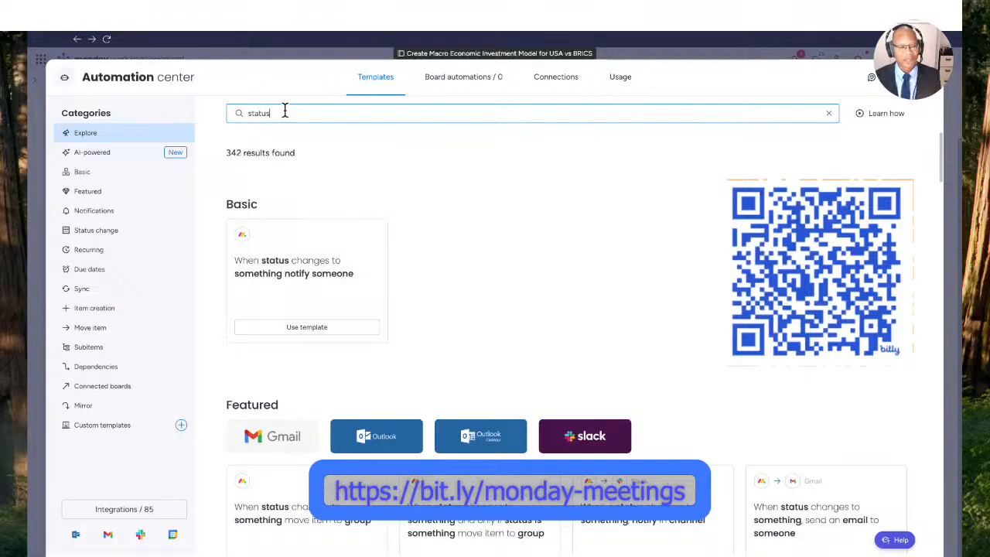
- Search the templates for "created status" and use the one that sets status to something when an item is created
key("BackSpace")
key("BackSpace")
key("BackSpace")
key("BackSpace")
key("BackSpace")
key("BackSpace")
type("c")
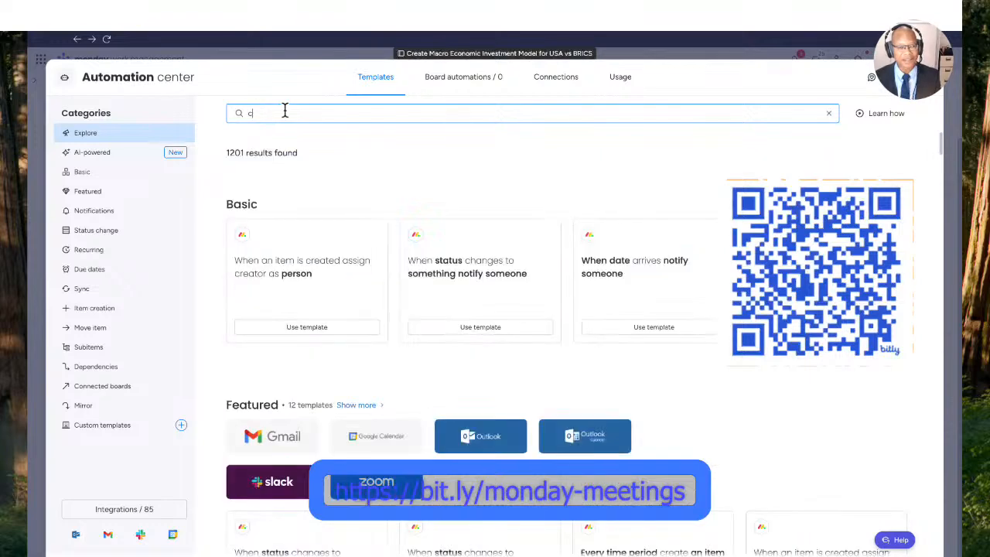
type("reated")
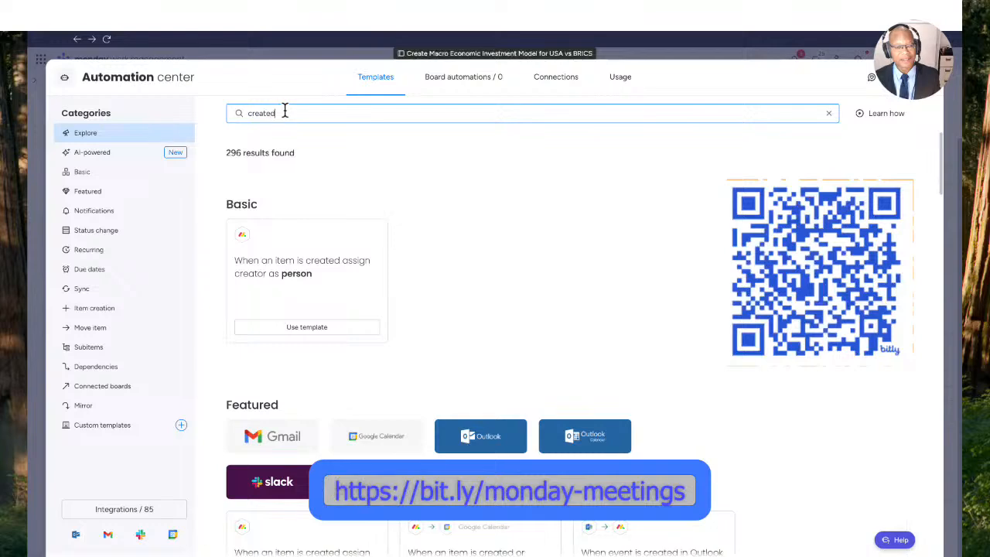
type(" status")
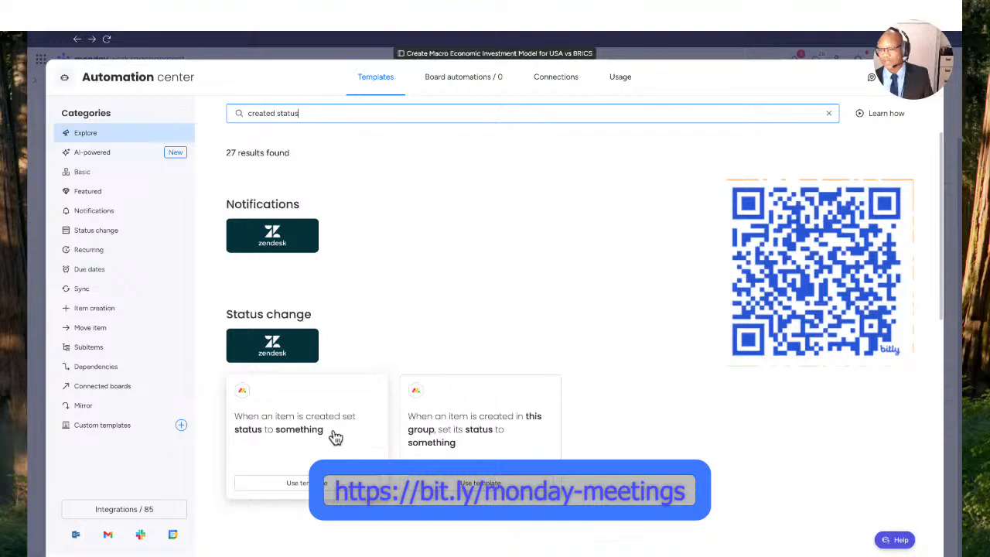
left_click(317, 483)
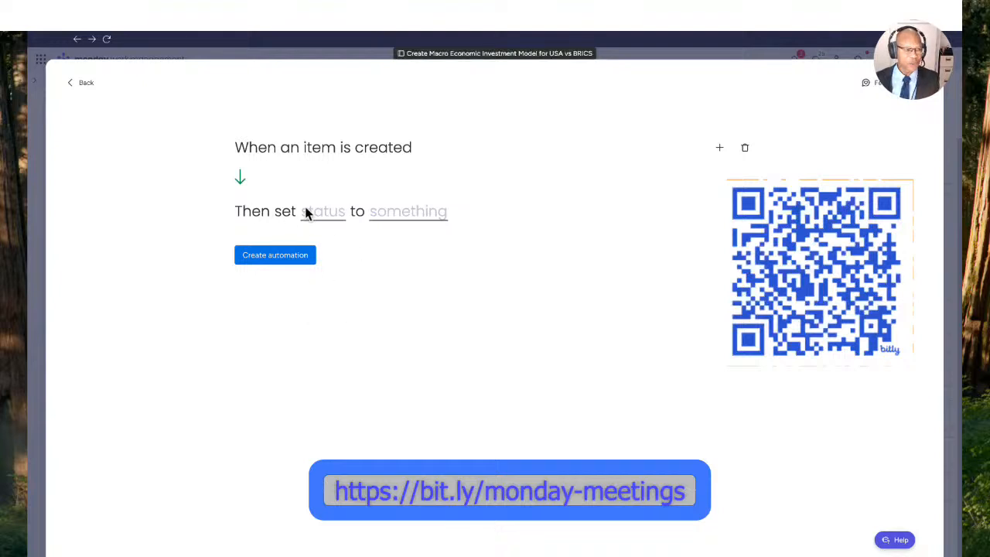
- Create the automation that sets the Status column to Open when an item is created, and return to the board
left_click(325, 220)
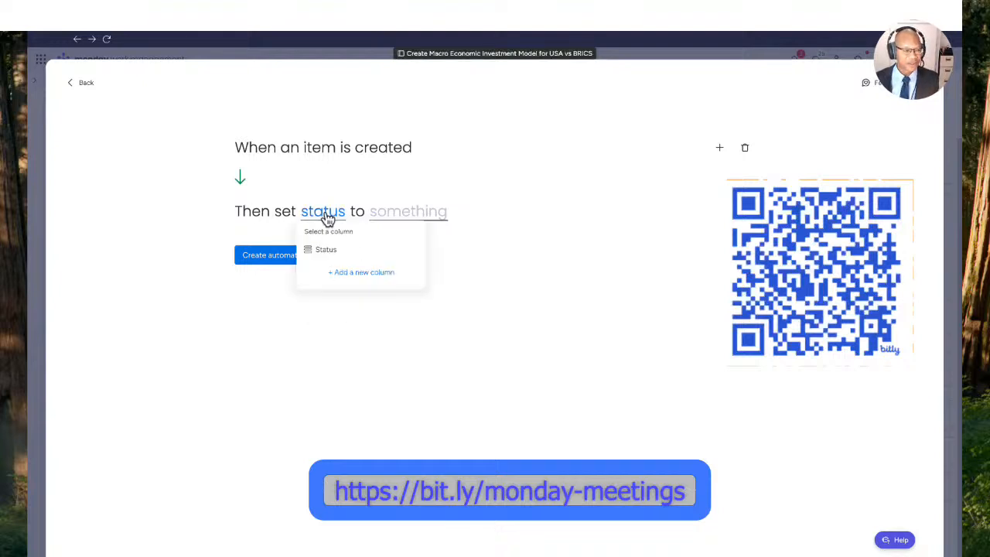
left_click(326, 251)
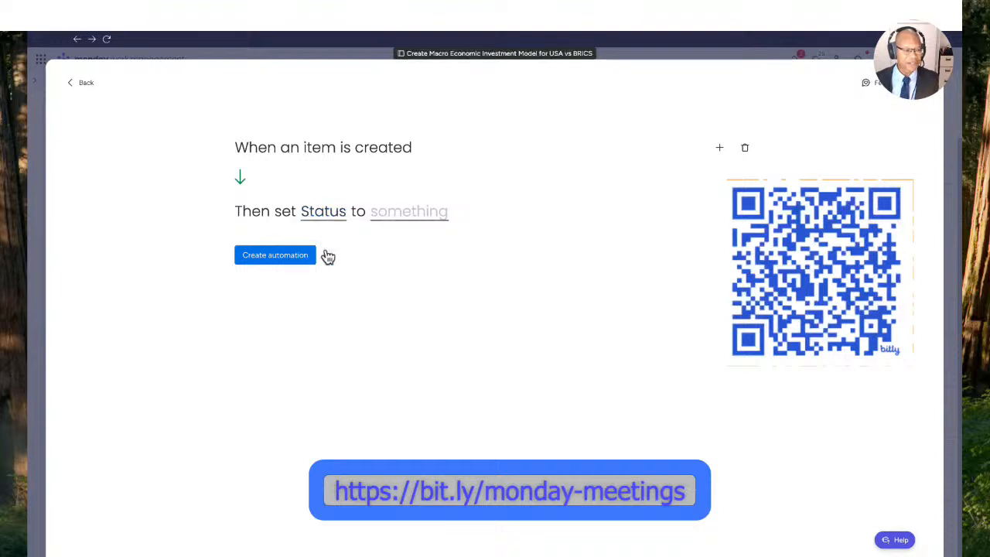
left_click(416, 214)
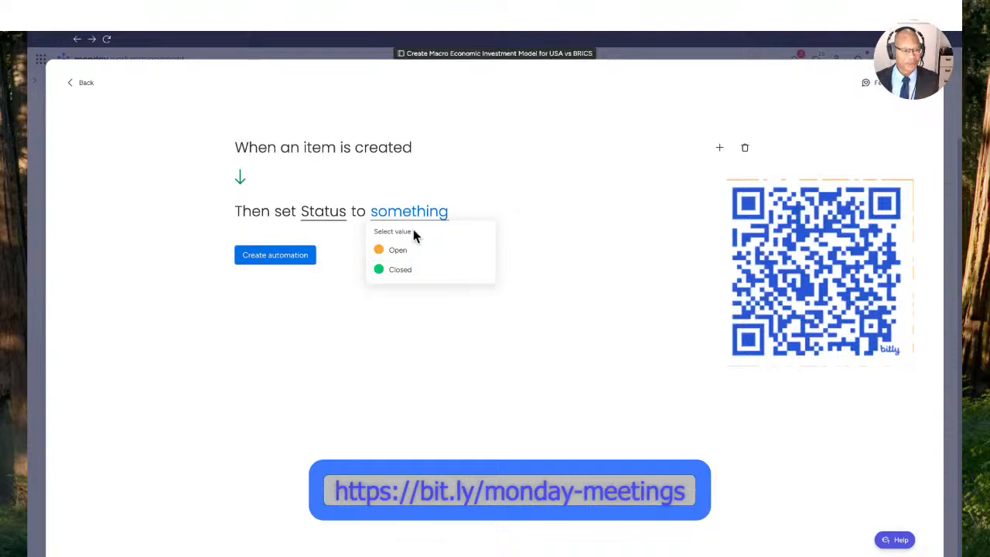
left_click(304, 171)
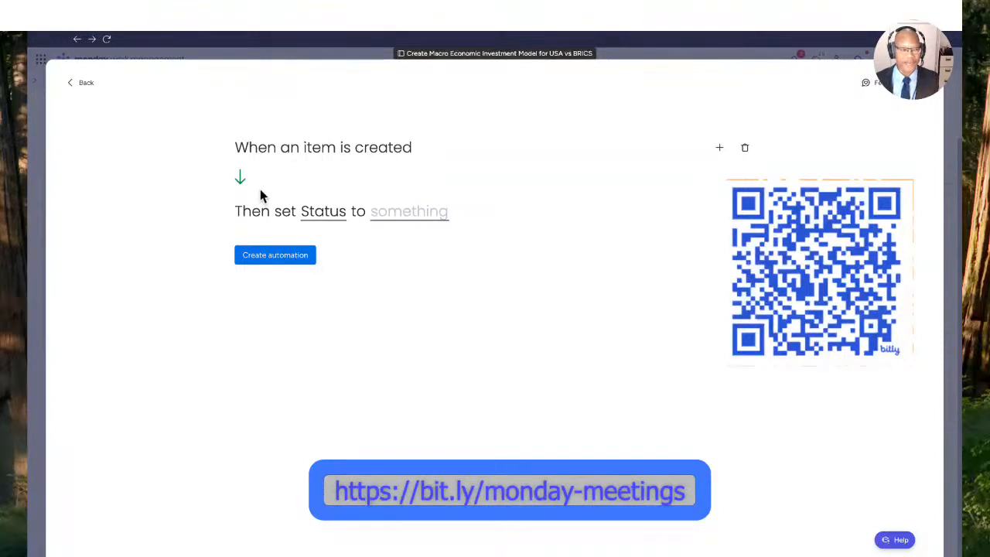
left_click(410, 219)
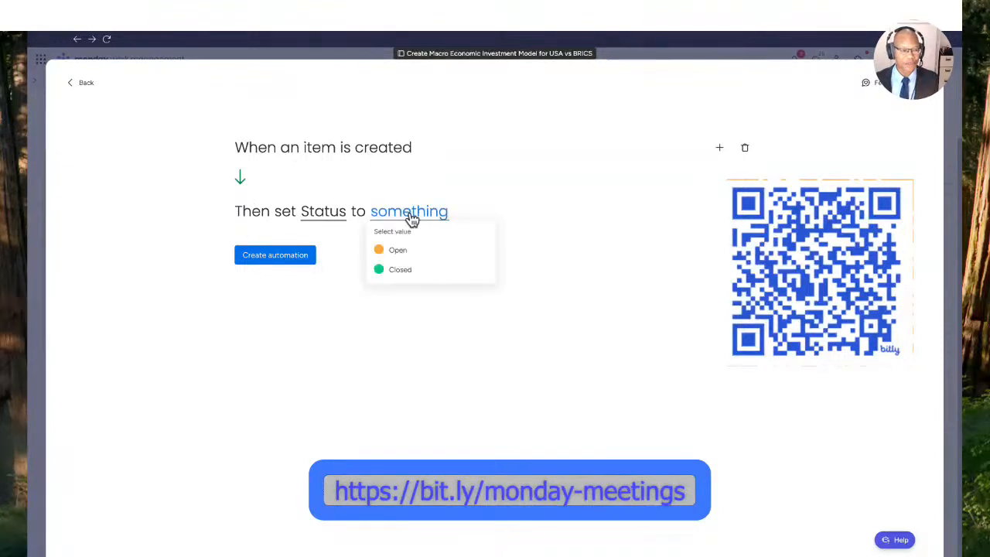
left_click(401, 255)
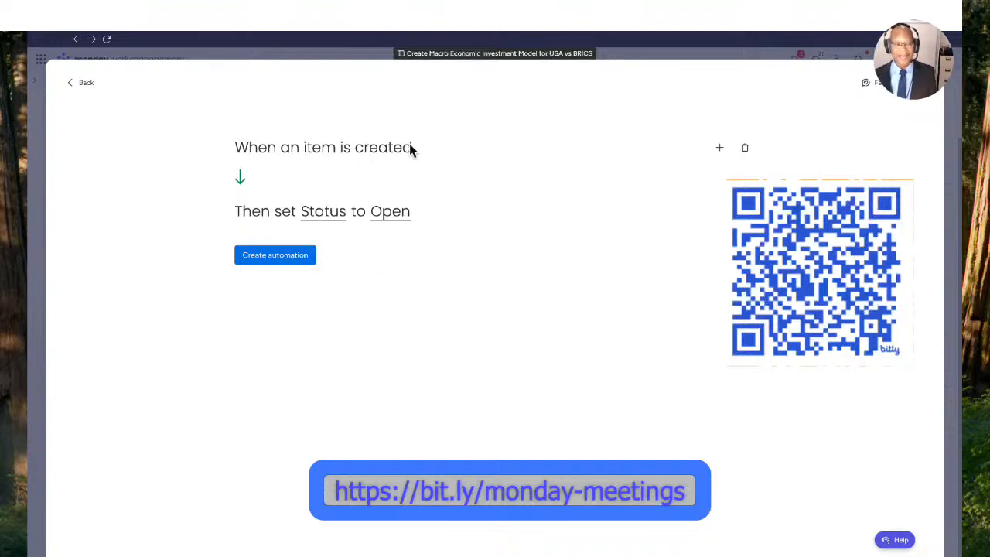
left_click(282, 257)
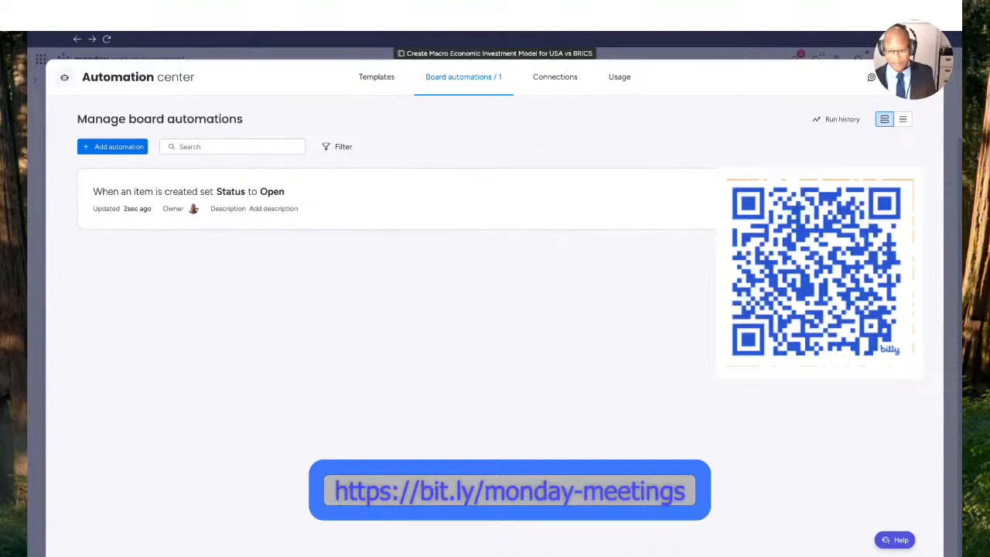
left_click(924, 77)
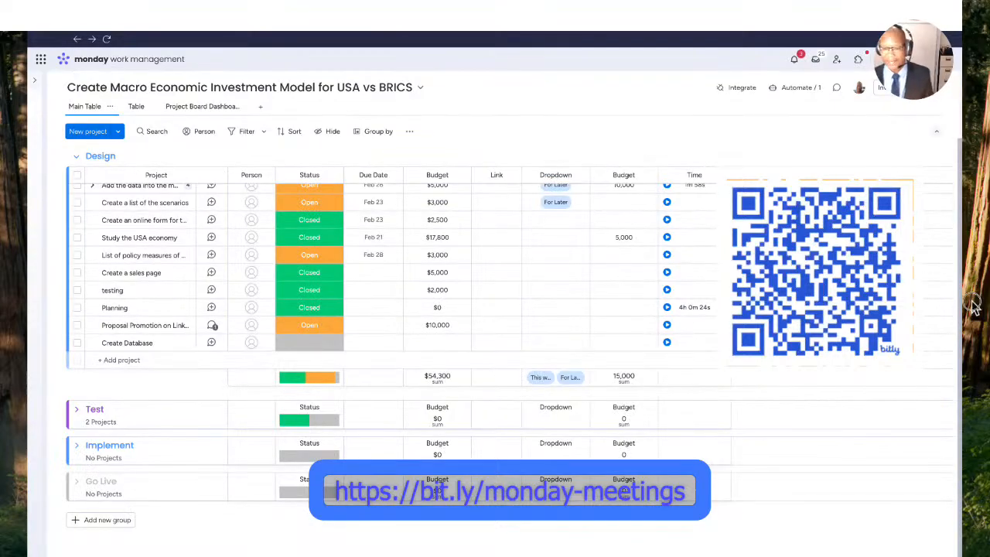
- Add a new project named "Create Database of USA" at the end of the Design group
left_click(114, 359)
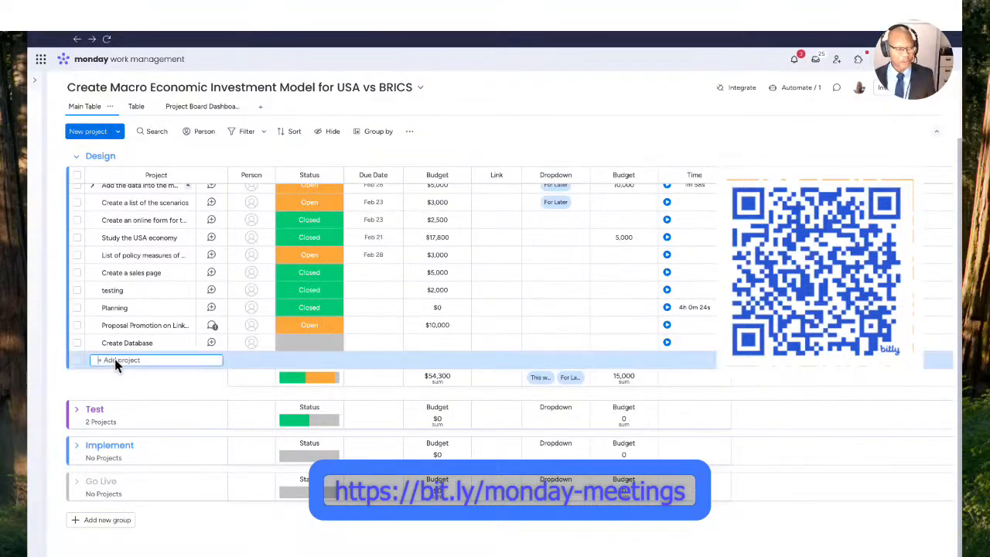
type("Crea")
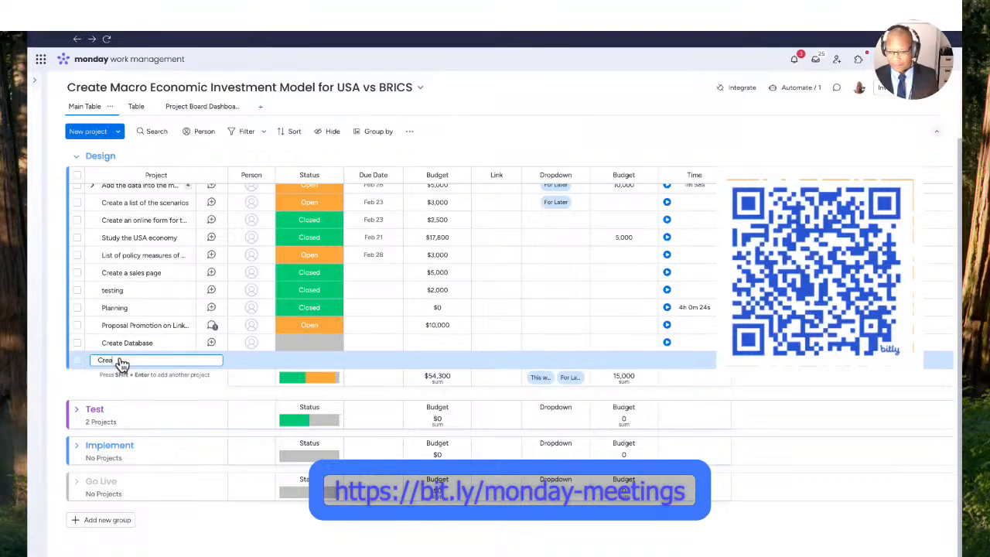
type("te Data")
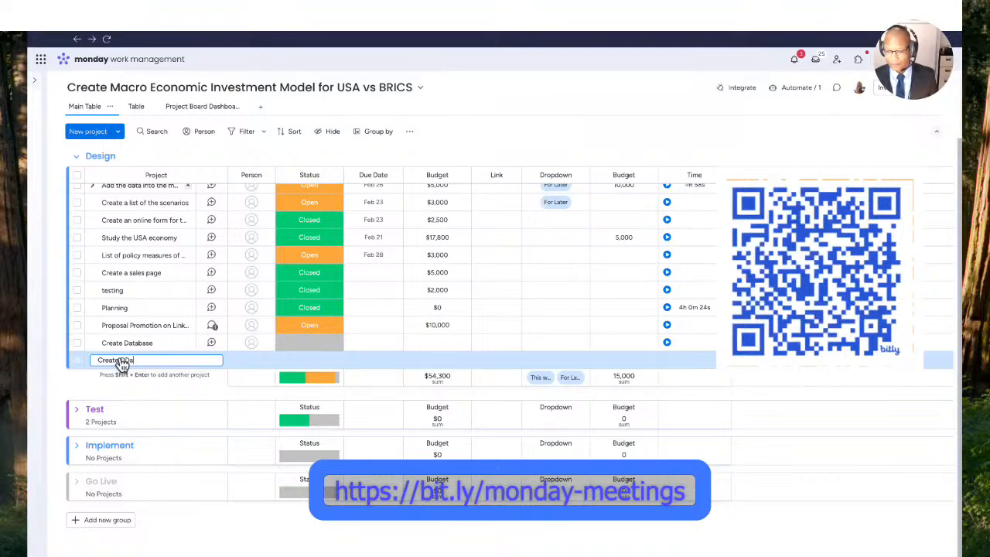
type("base of USA")
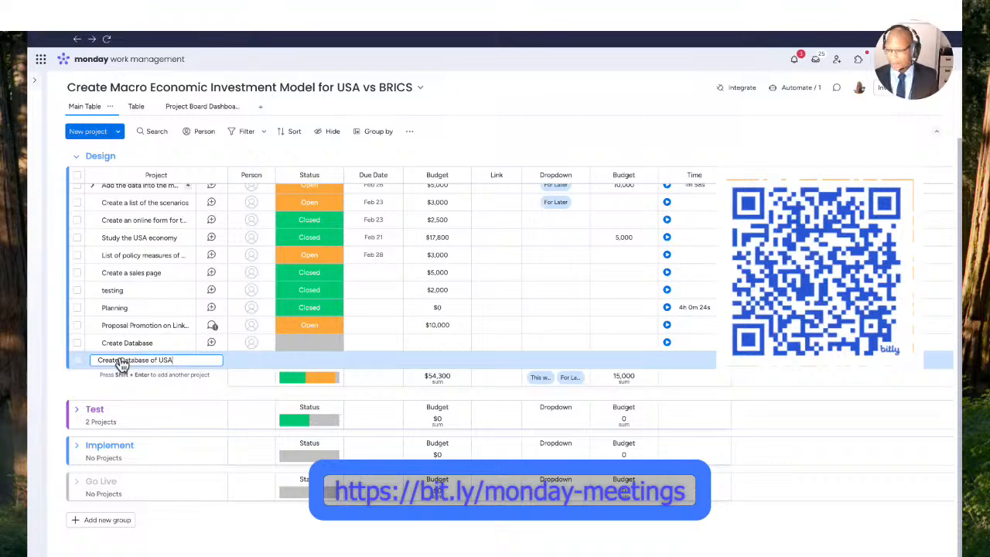
key("Return")
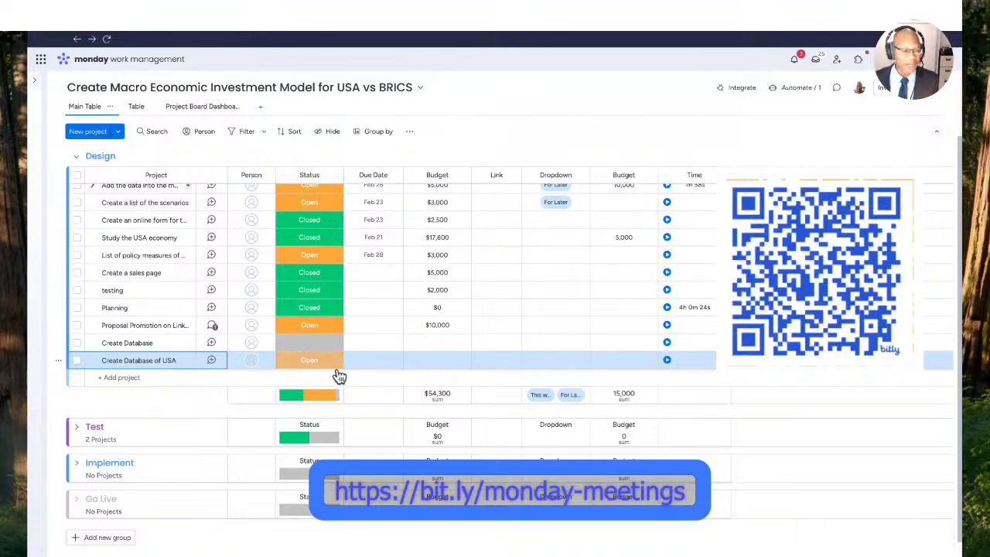
- Expand the Go Live group and add a new project named "Inform all the stakeholders" to it
scroll(349, 369, "down", 1)
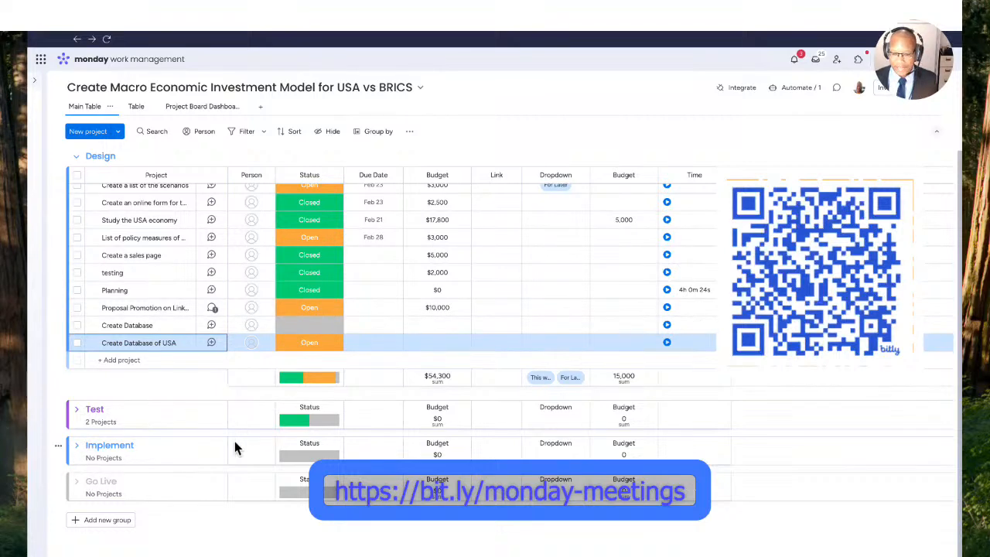
left_click(77, 481)
scroll(264, 399, "down", 2)
left_click(126, 469)
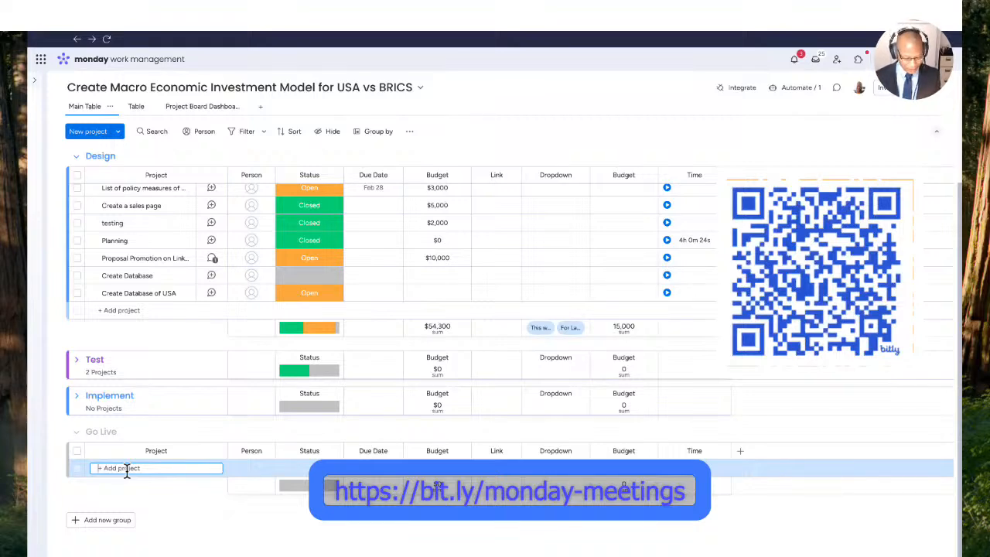
type("Inform all the s")
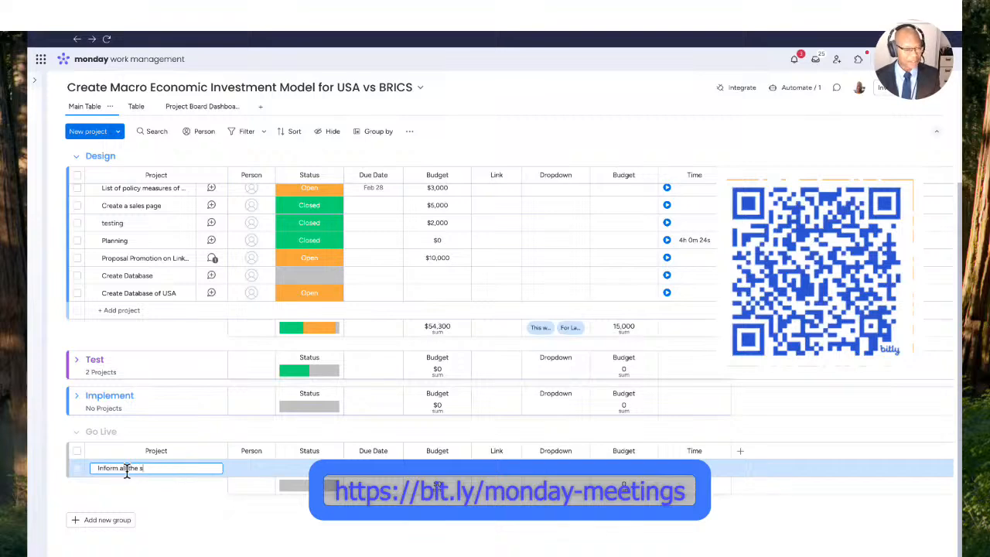
type("takeholde...")
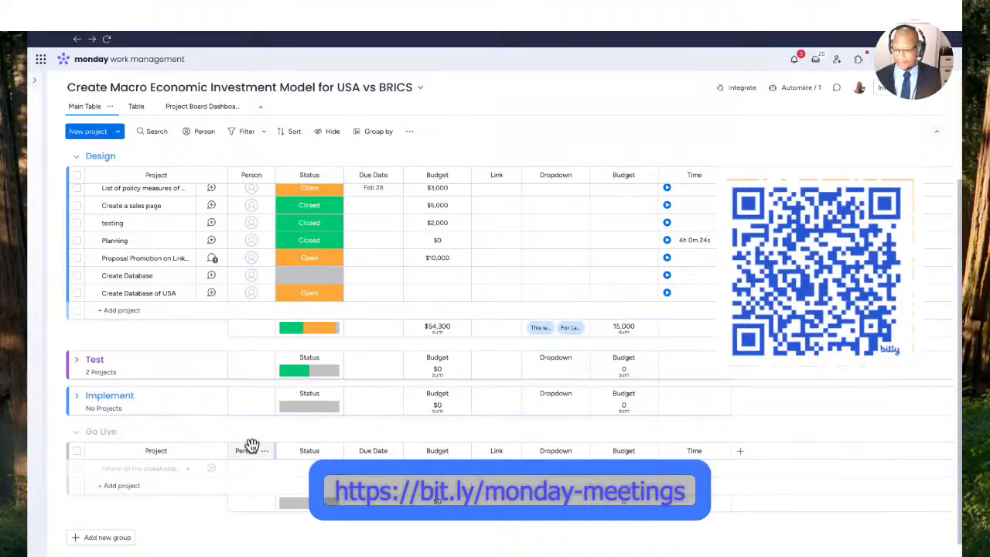
key("Return")
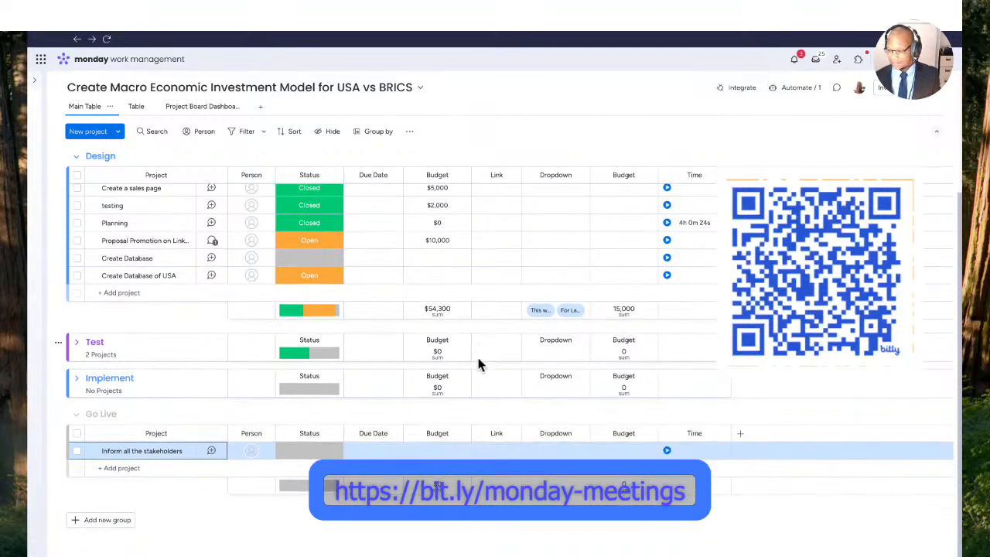
scroll(476, 354, "down", 1)
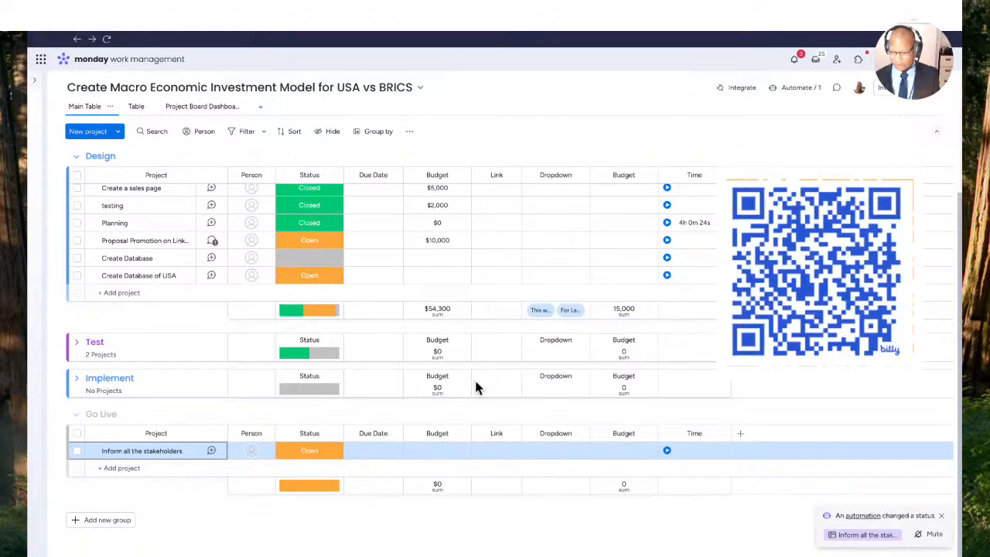
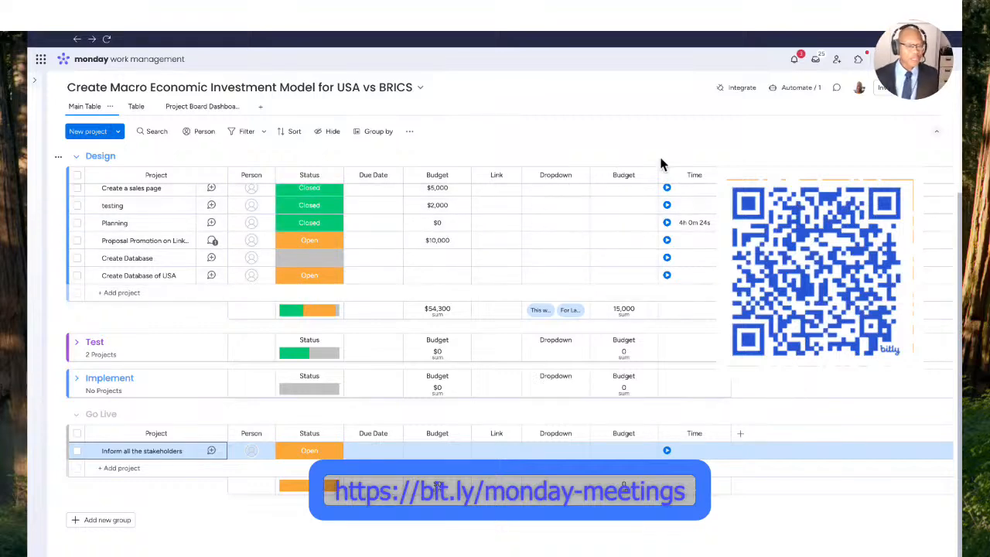
- Start a new custom board automation and give it the trigger "status changes to something"
left_click(775, 85)
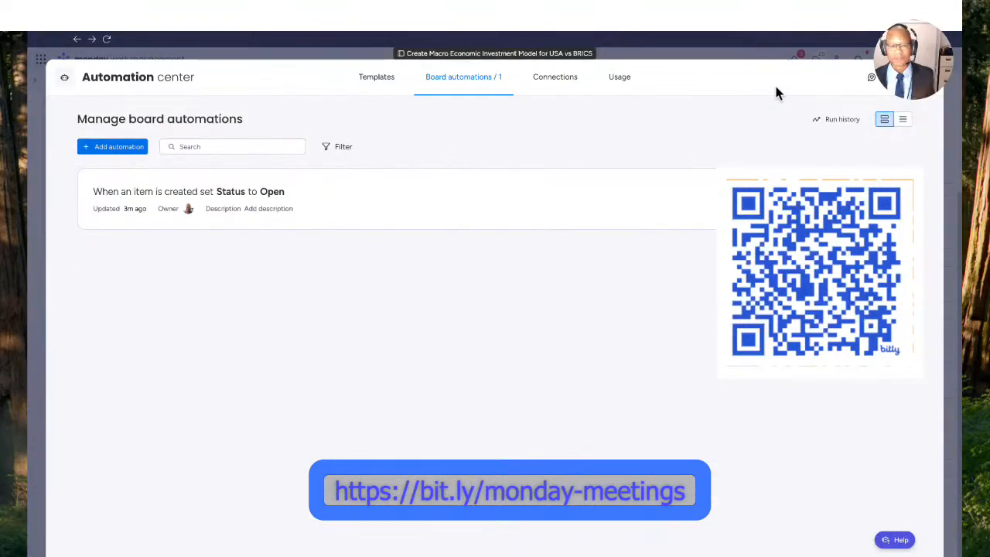
left_click(123, 152)
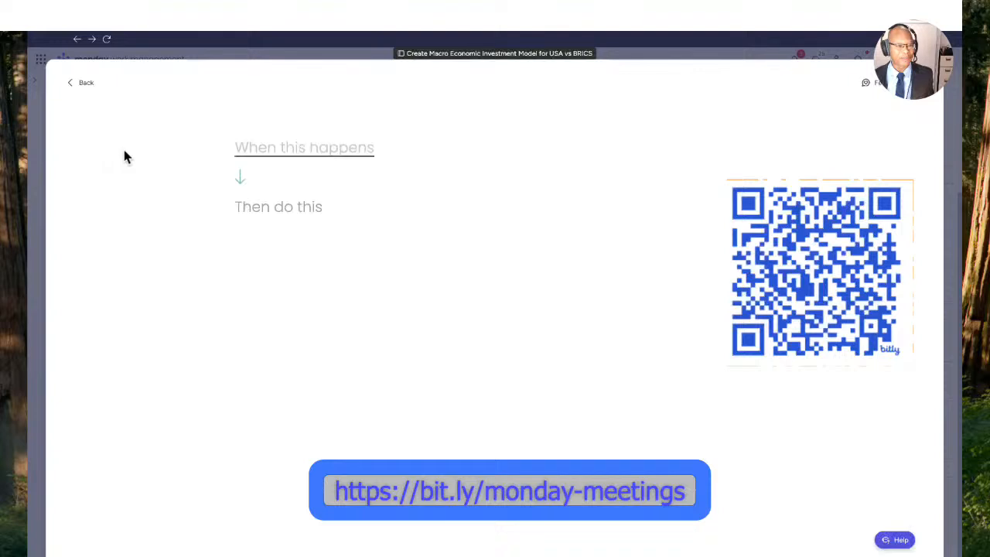
left_click(305, 150)
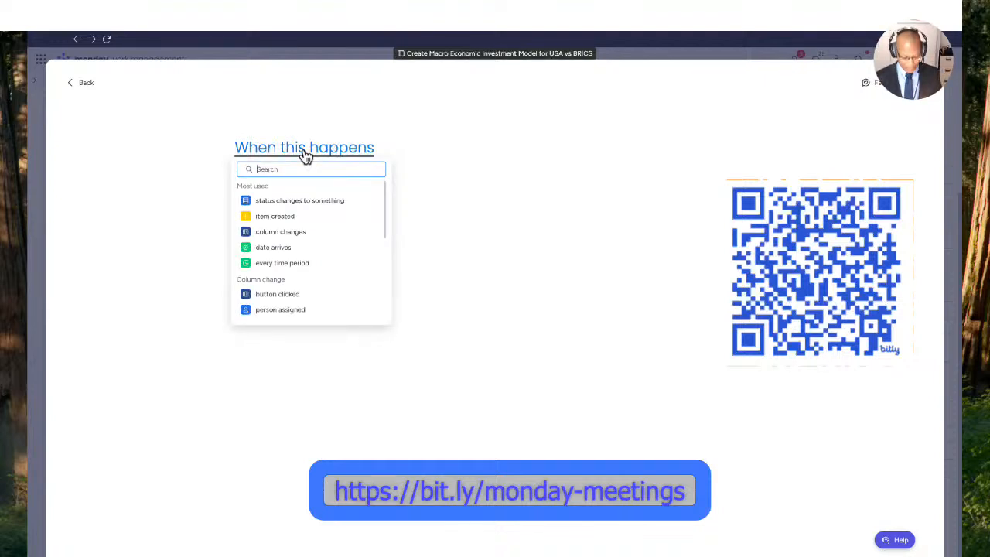
type("stat")
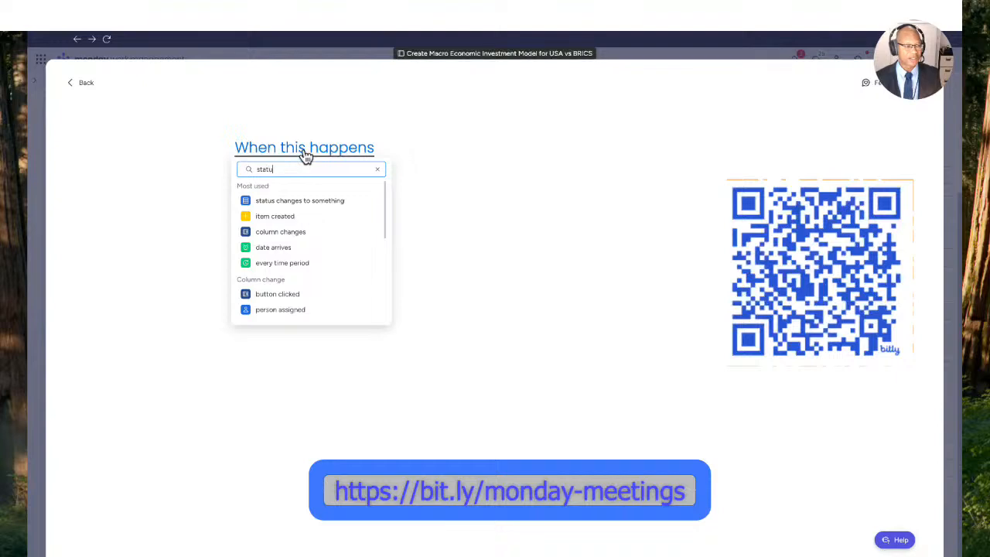
type("u")
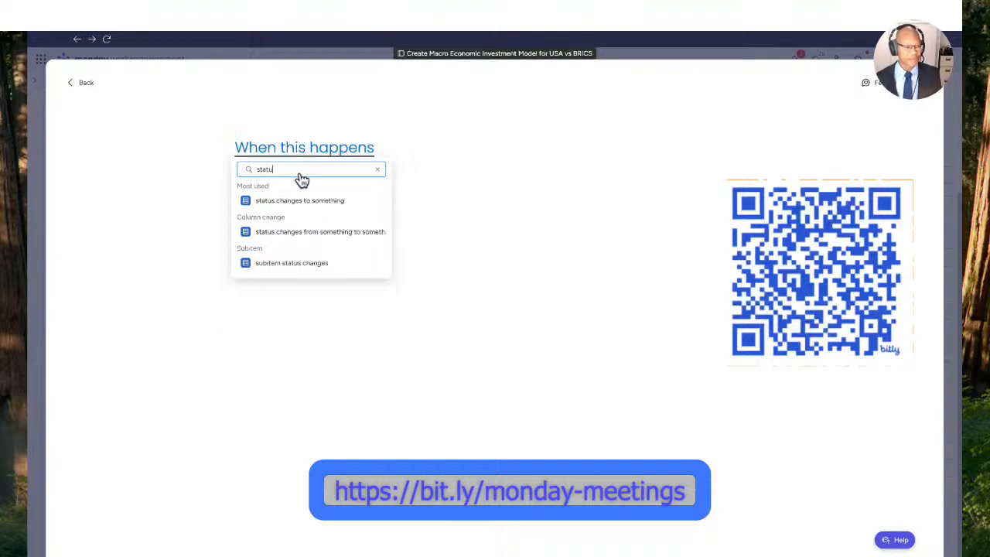
left_click(306, 200)
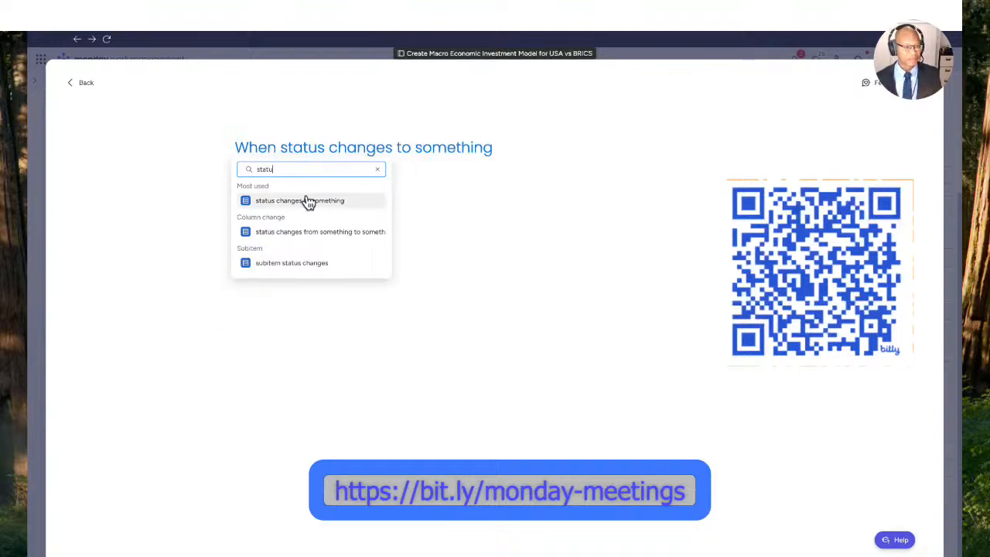
left_click(307, 201)
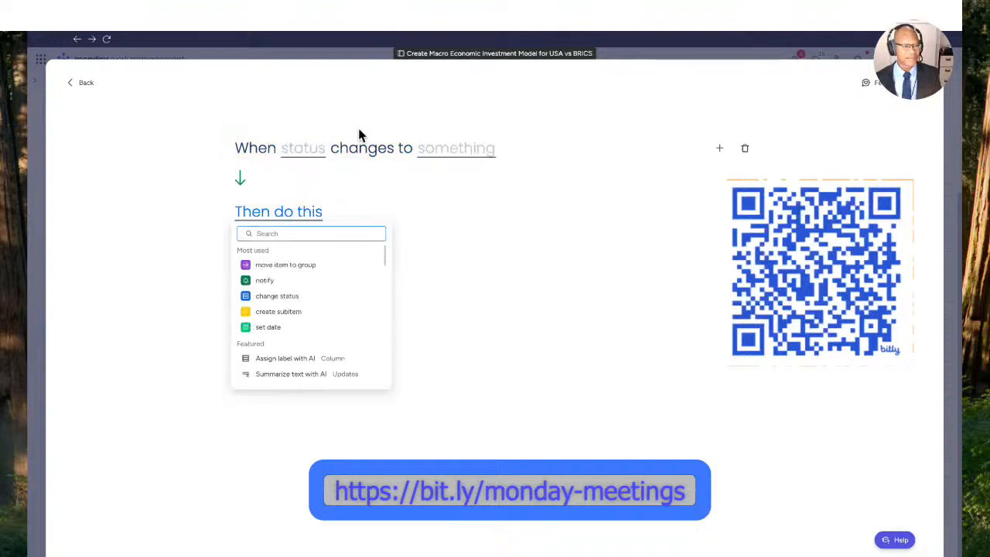
- Search the automation's actions for "noti" and add the notify action
left_click(302, 221)
left_click(304, 220)
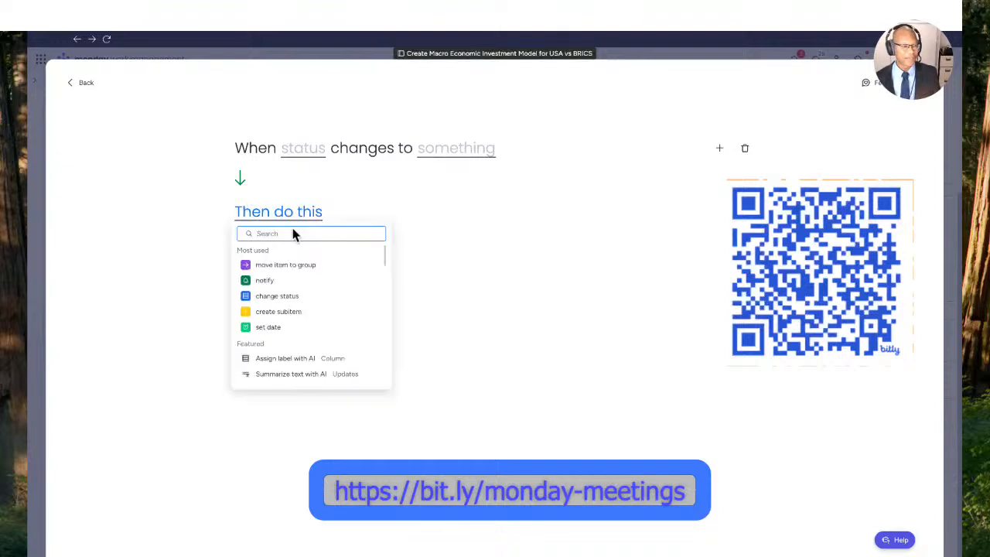
type("noti")
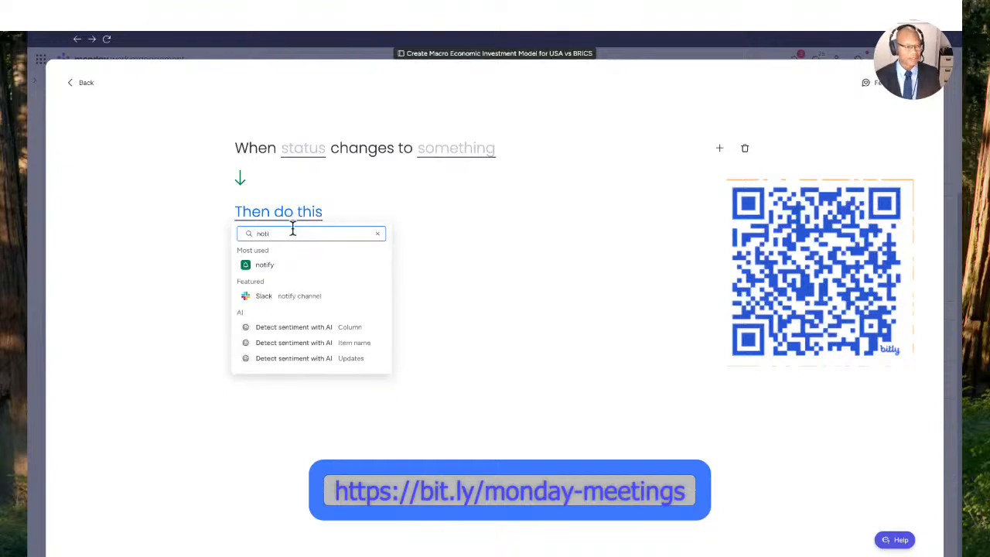
left_click(264, 265)
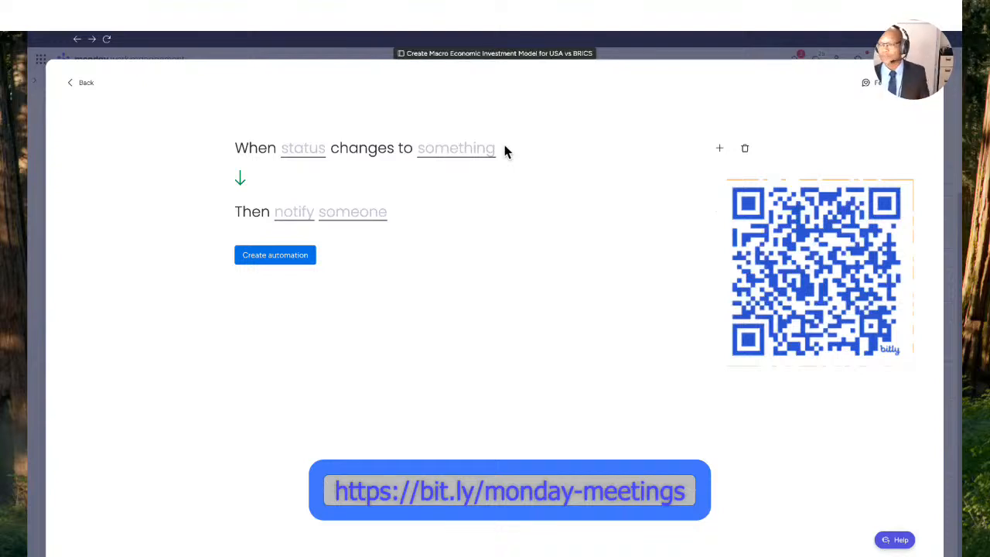
- Set the automation's trigger to the project Status column changing to Closed
left_click(318, 151)
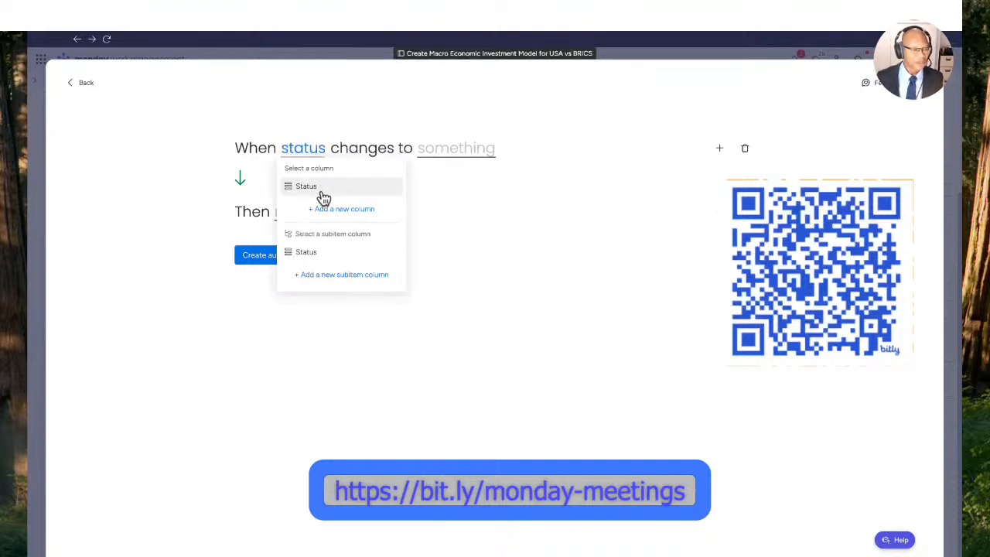
left_click(311, 189)
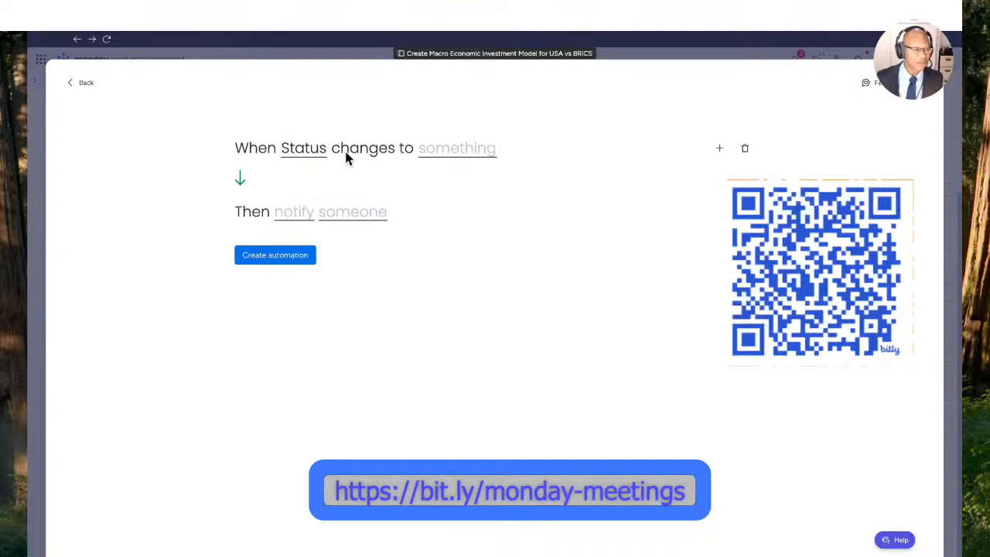
left_click(459, 154)
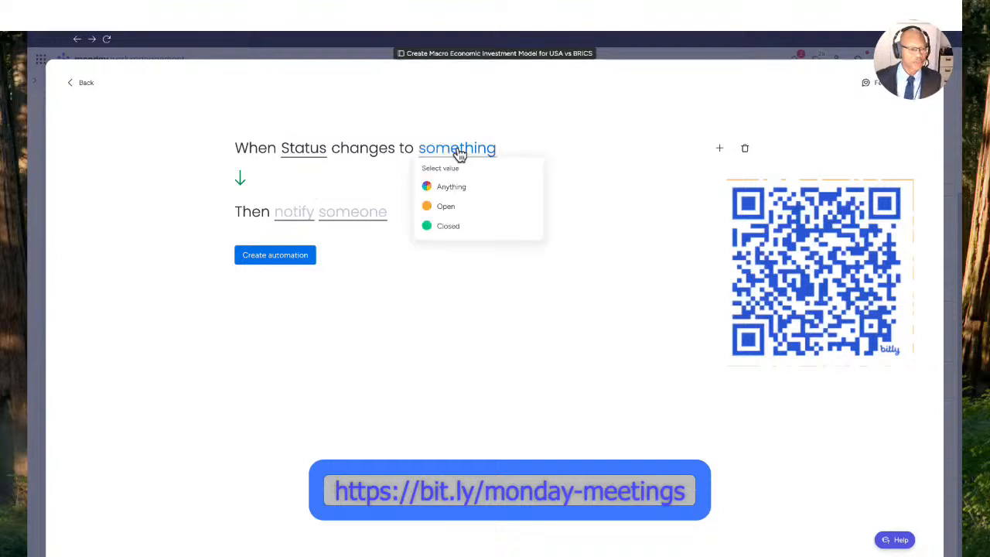
left_click(449, 226)
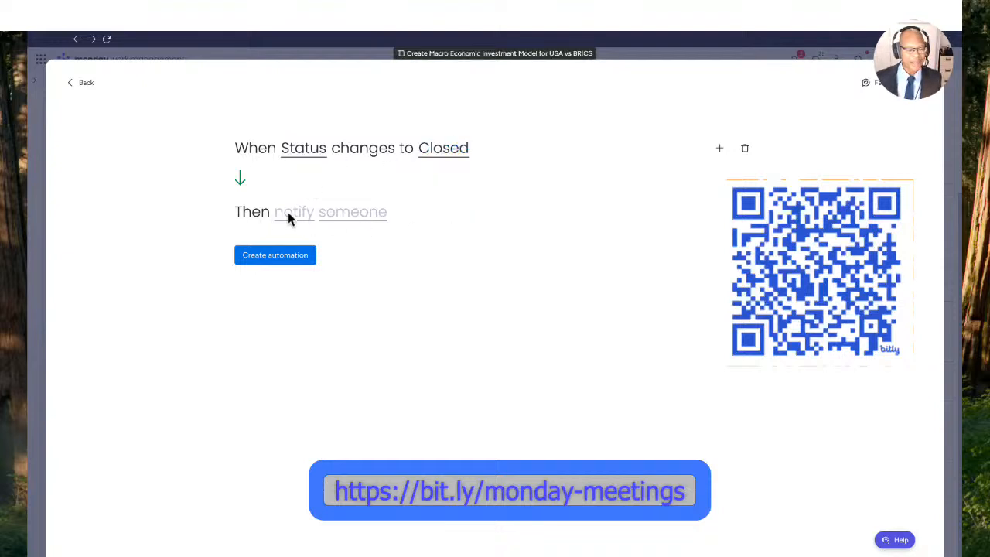
- Set the recipient of the automation's notification to Me
left_click(304, 221)
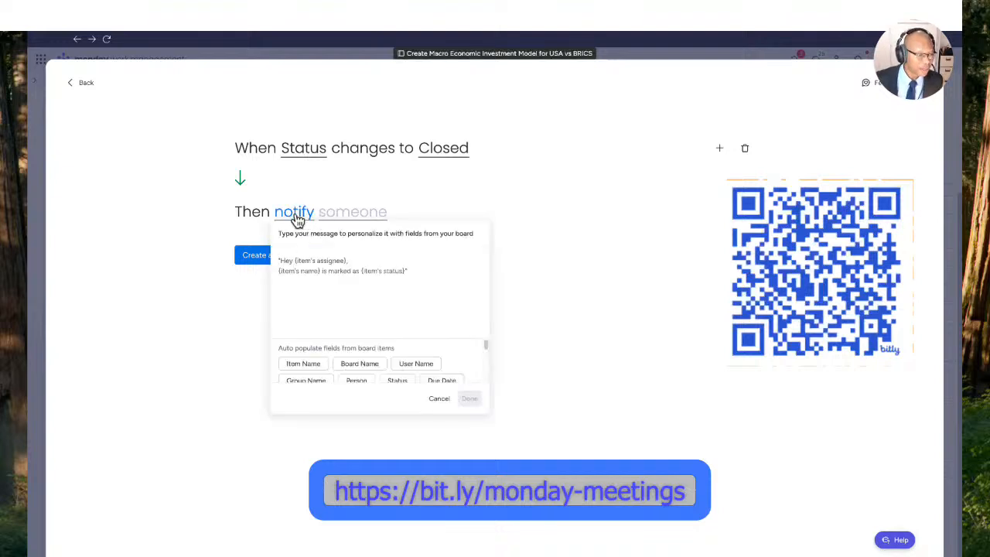
left_click(297, 214)
left_click(294, 218)
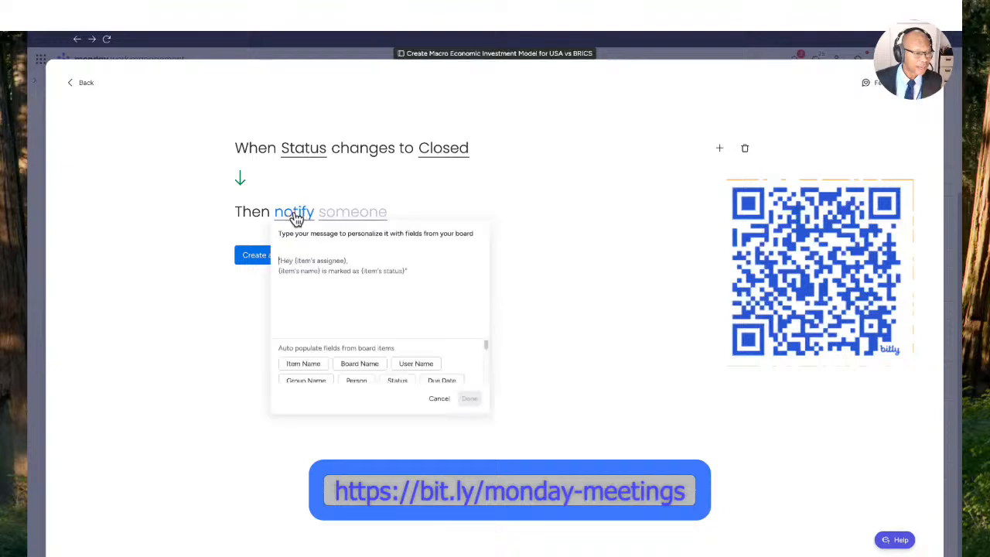
left_click(355, 218)
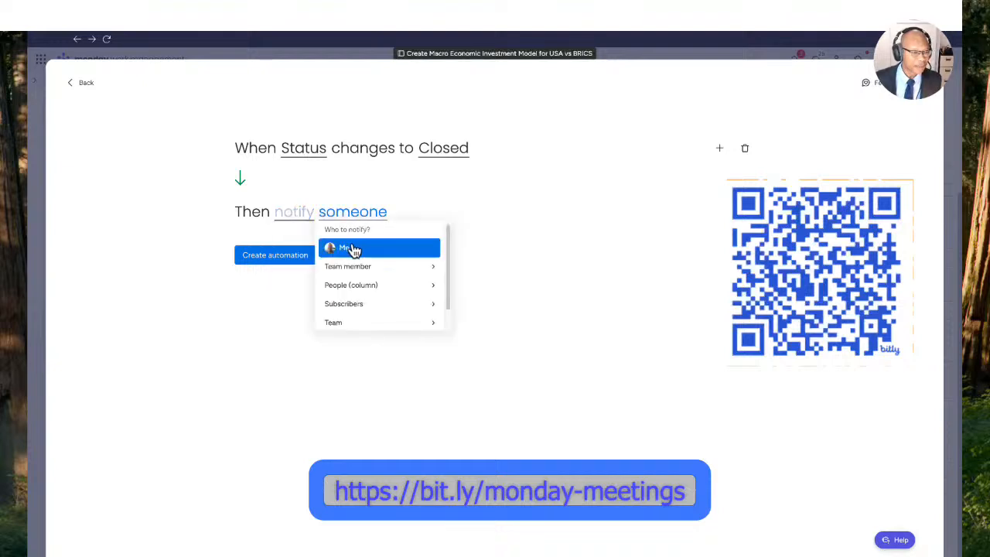
left_click(352, 246)
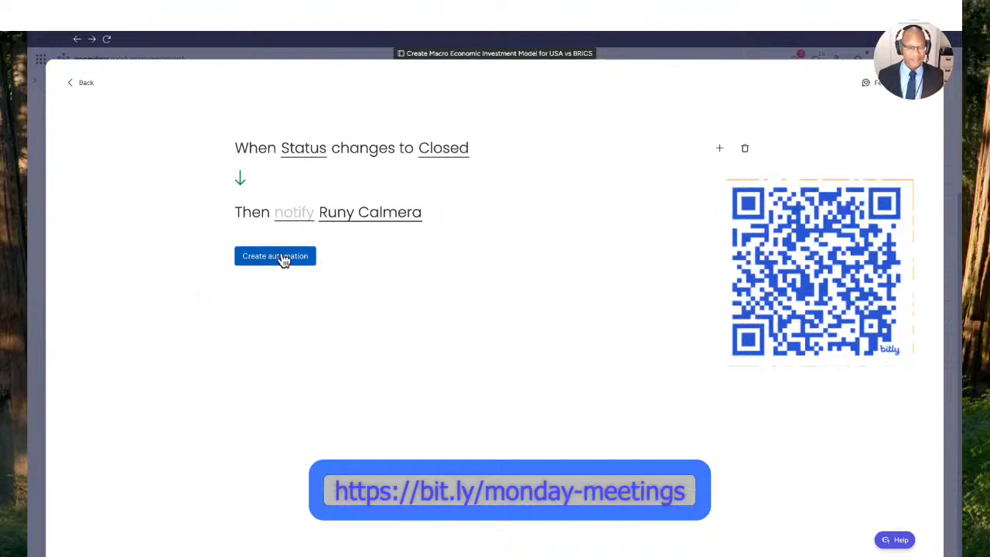
- Begin the notification message with "Hey {user name}," and a second line "this item {project's name}", using the User Name and Item Name fields
left_click(293, 217)
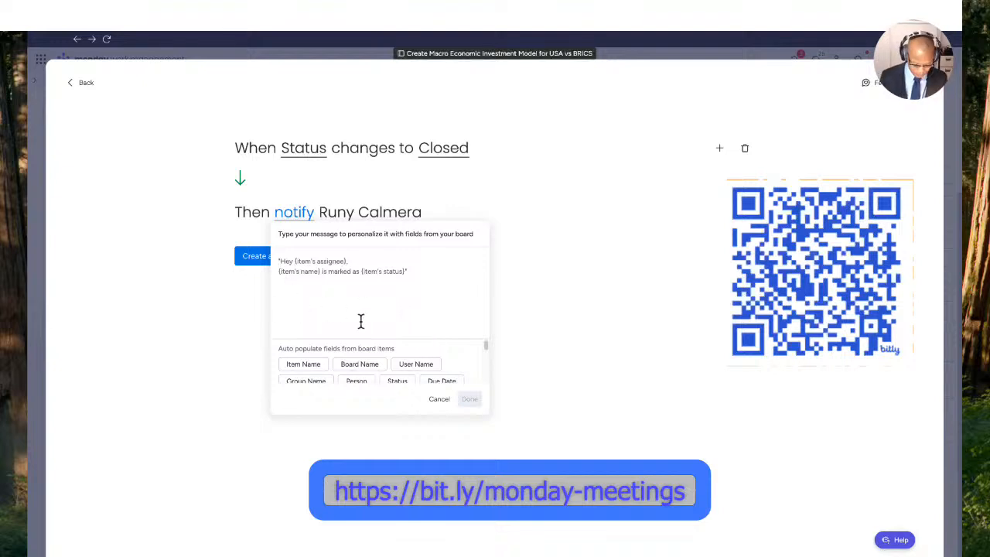
type("Hey")
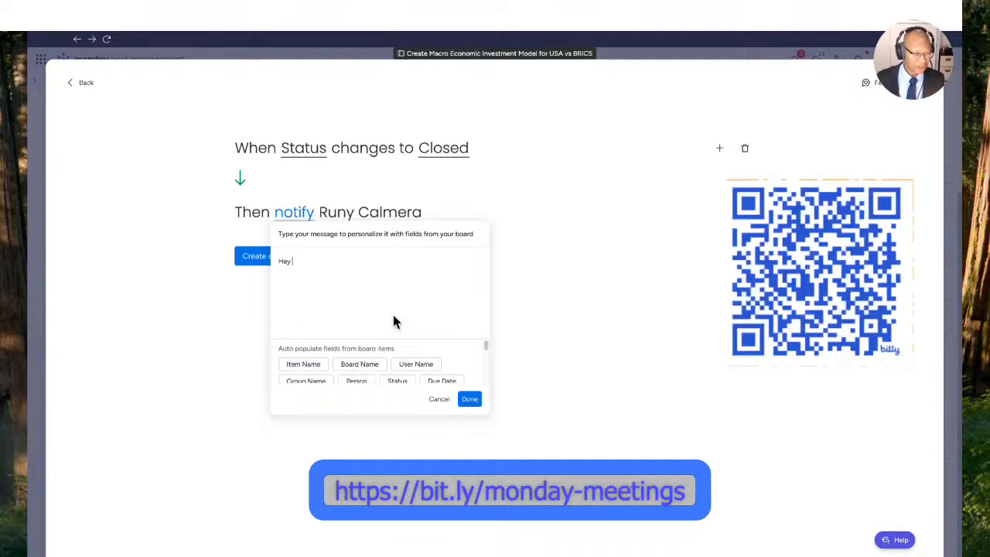
left_click(415, 363)
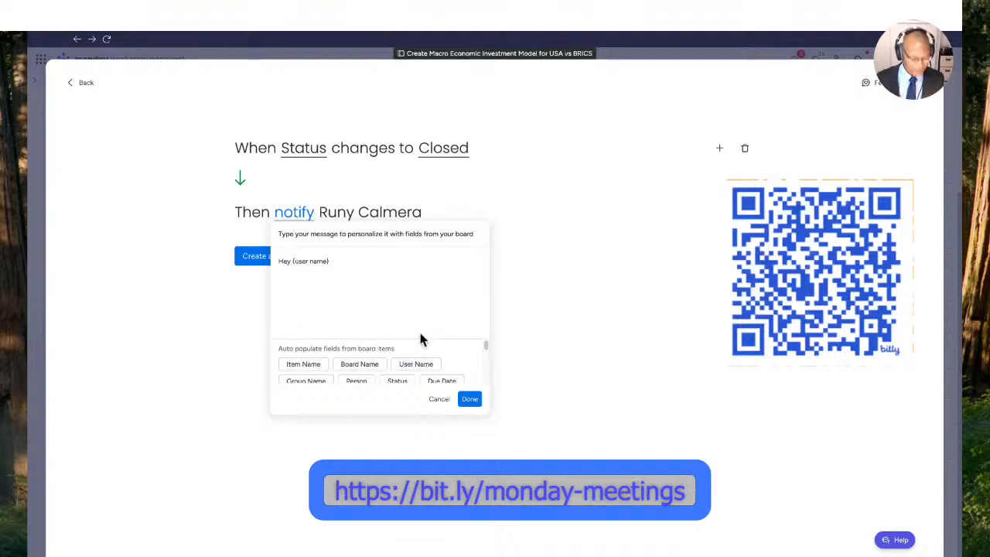
type(",")
key("Return")
type("th")
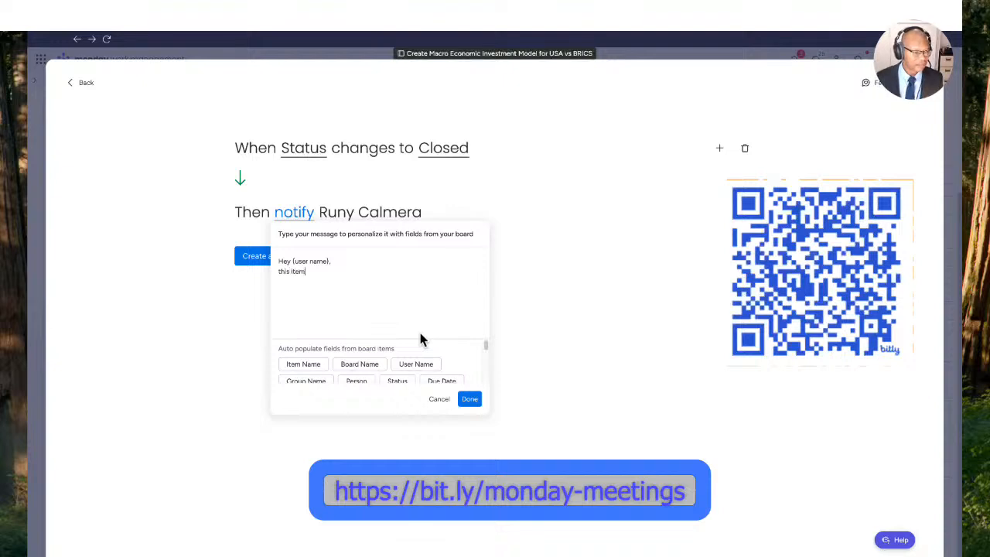
type("is item")
left_click(321, 367)
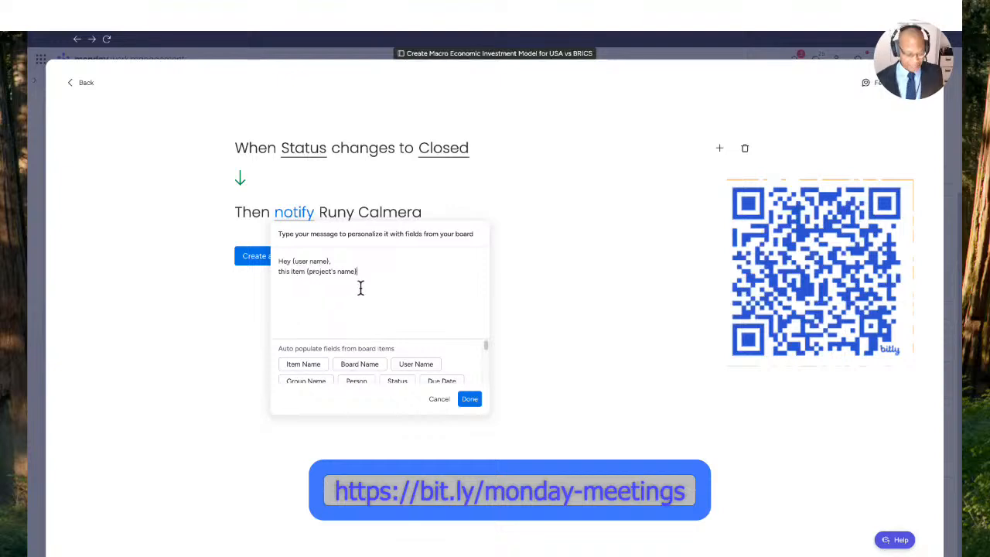
- Continue the message with "has been changed to {project's Status}" using the Status field, and sign off with "Thanks" and "Digital Assistant"
type("been")
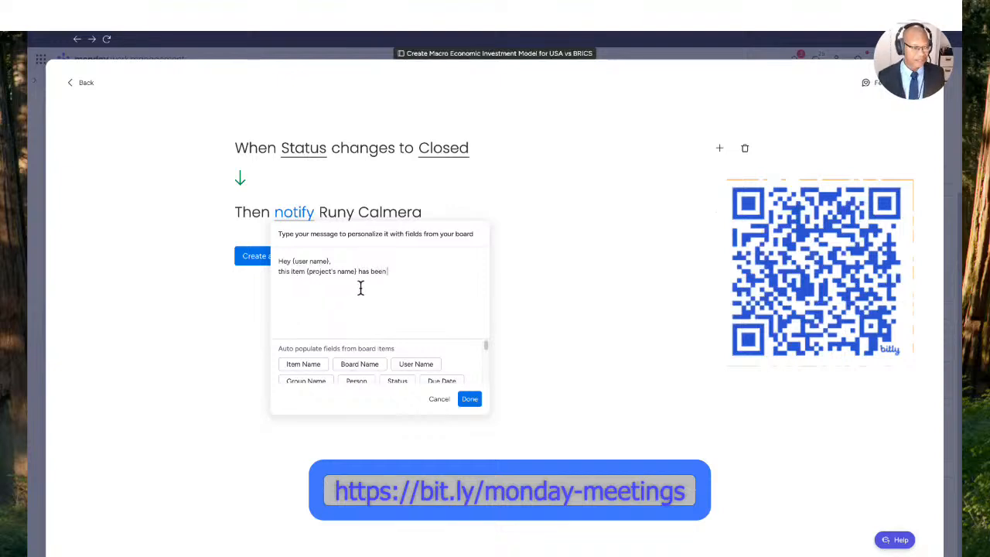
type(" changed")
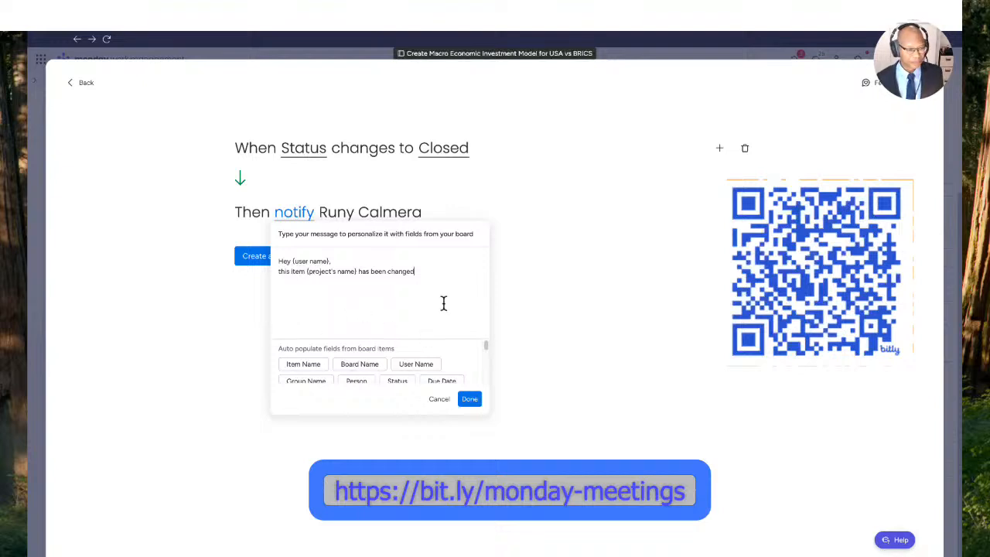
scroll(486, 348, "down", 2)
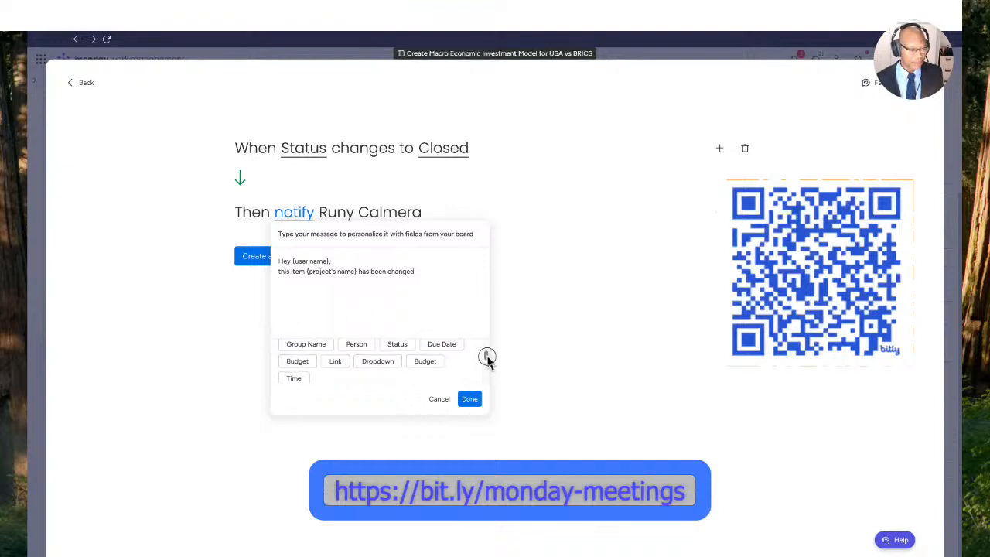
left_click(417, 272)
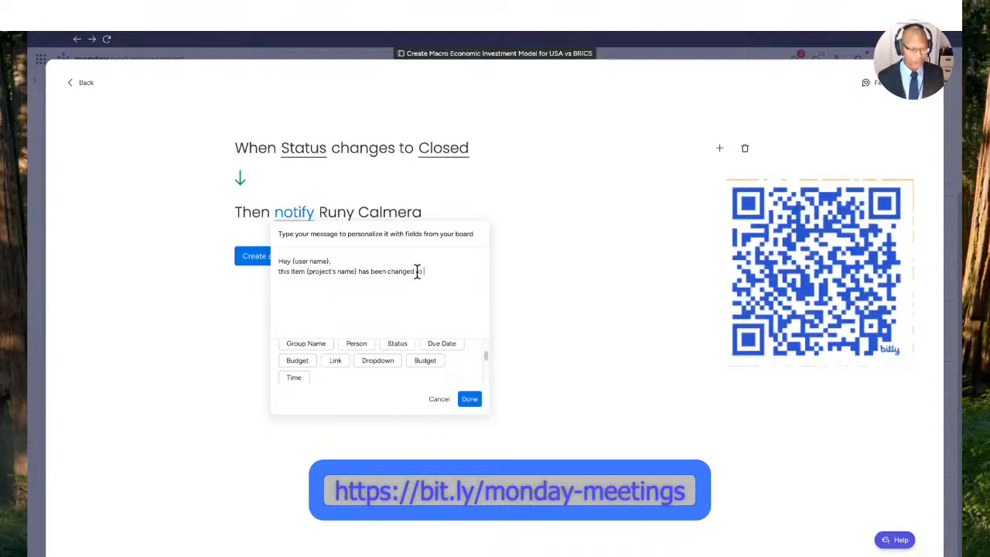
type("to")
left_click(397, 344)
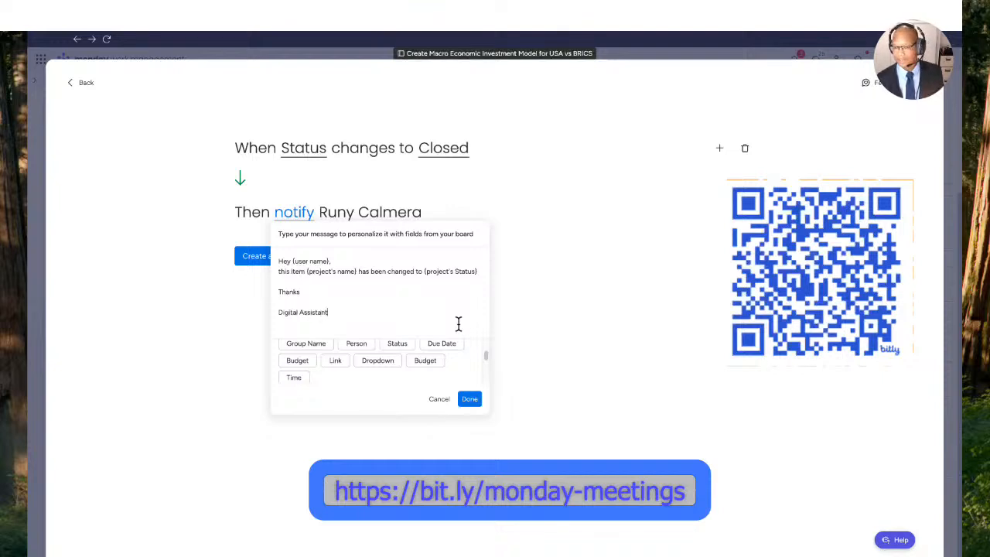
- Save the notification message, create the automation, and return to the board
left_click(470, 400)
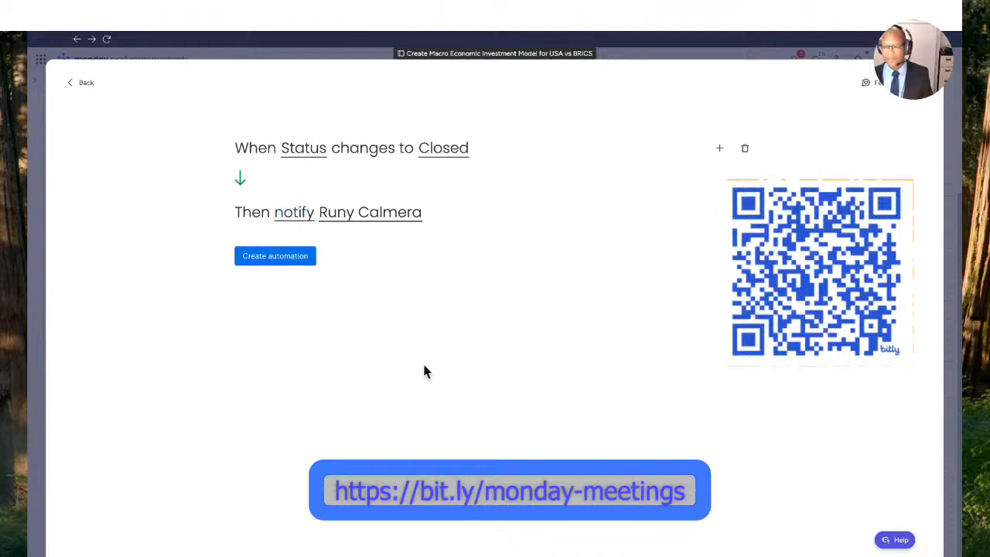
left_click(283, 260)
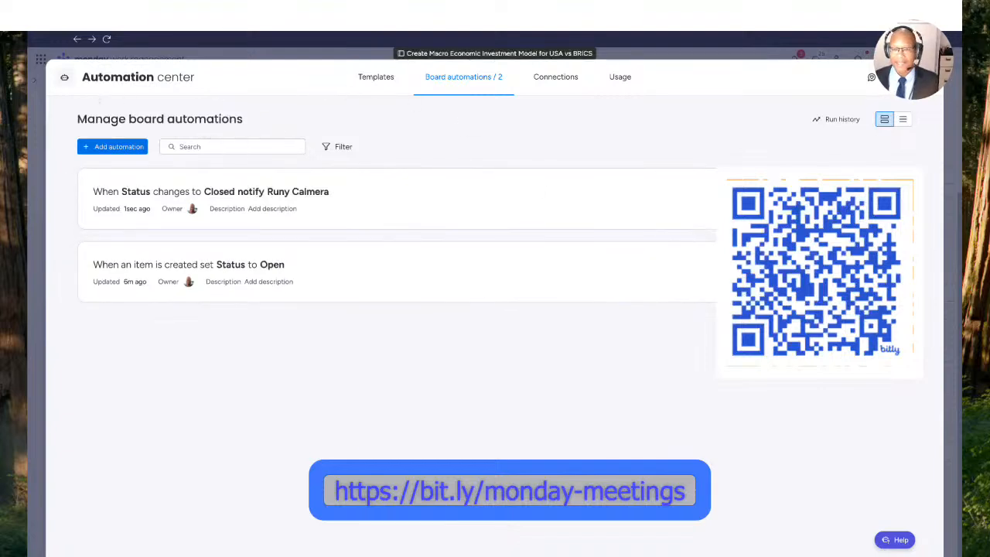
left_click(924, 76)
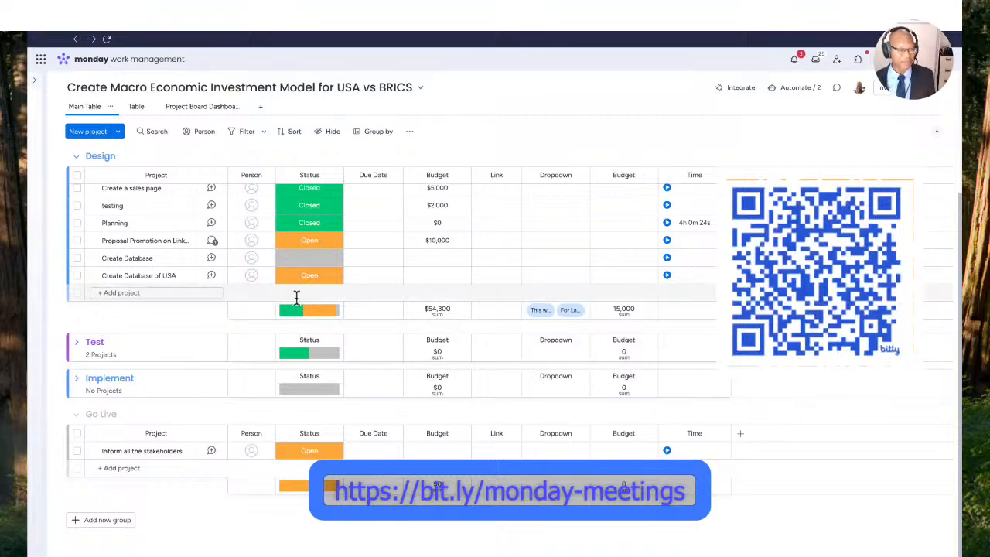
- Change the status of "Create Database of USA" in the Design group to Closed
mouse_move(335, 311)
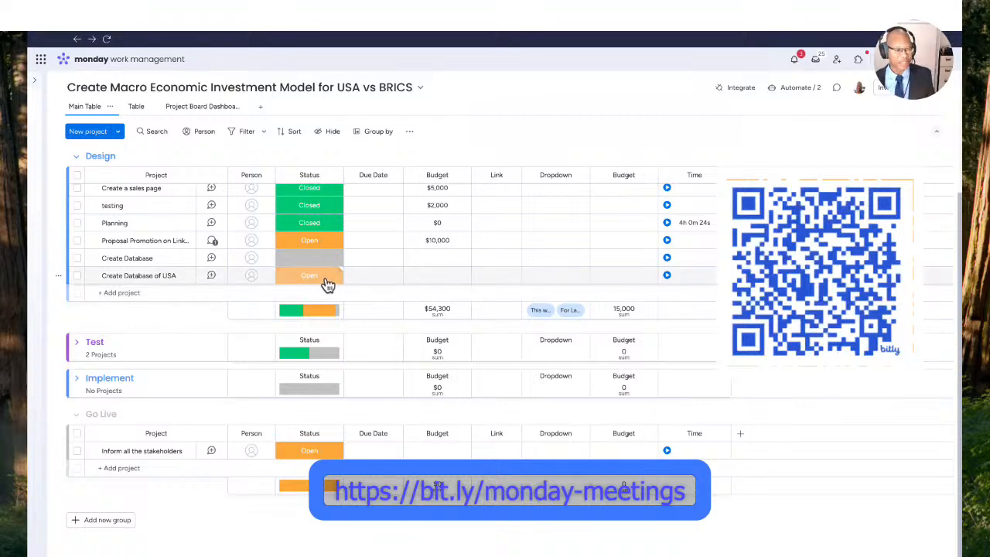
left_click(328, 283)
left_click(323, 327)
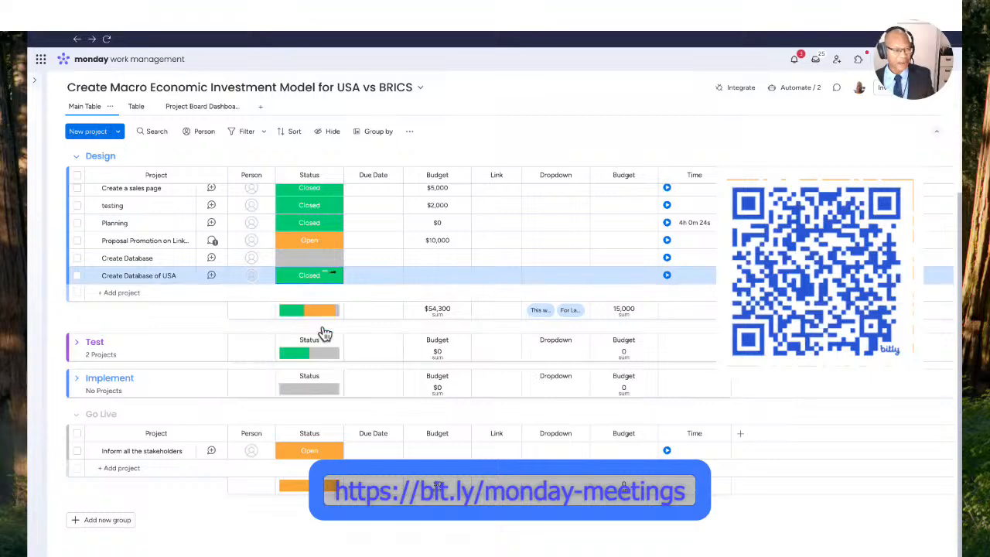